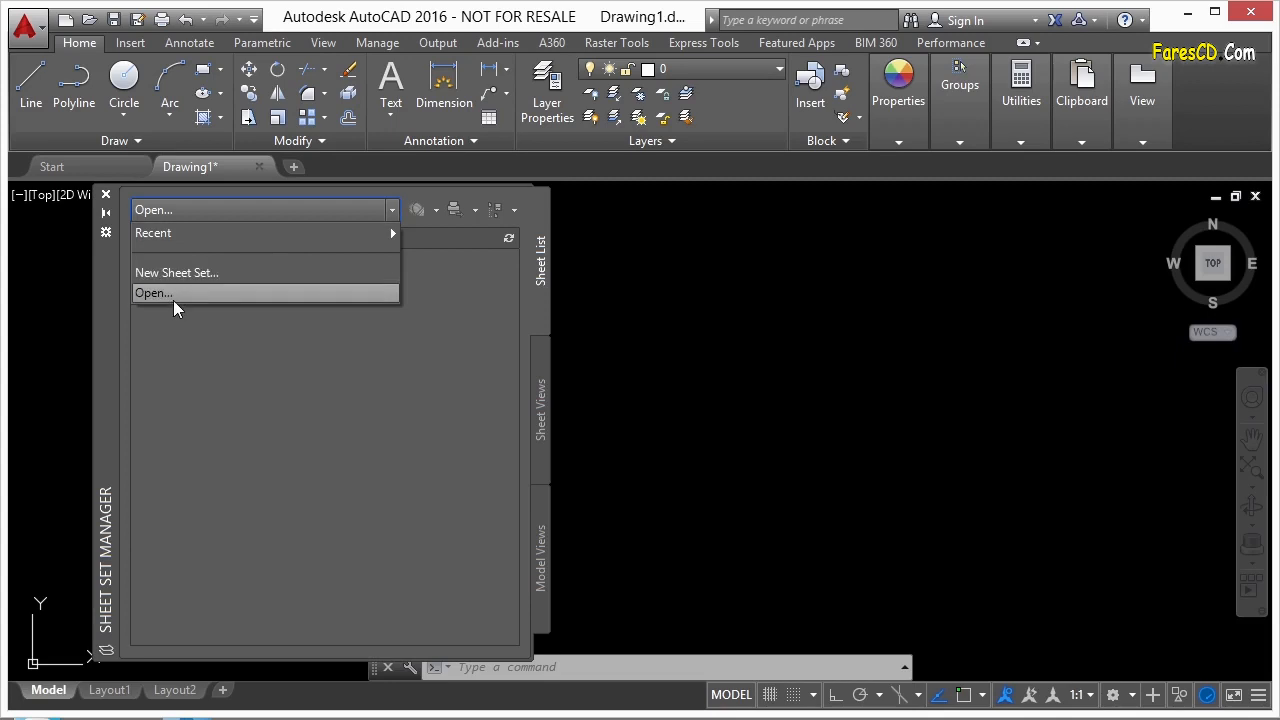
- Open the existing Manufacturing Sheet Set in the Sheet Set Manager
left_click(169, 294)
double_click(549, 222)
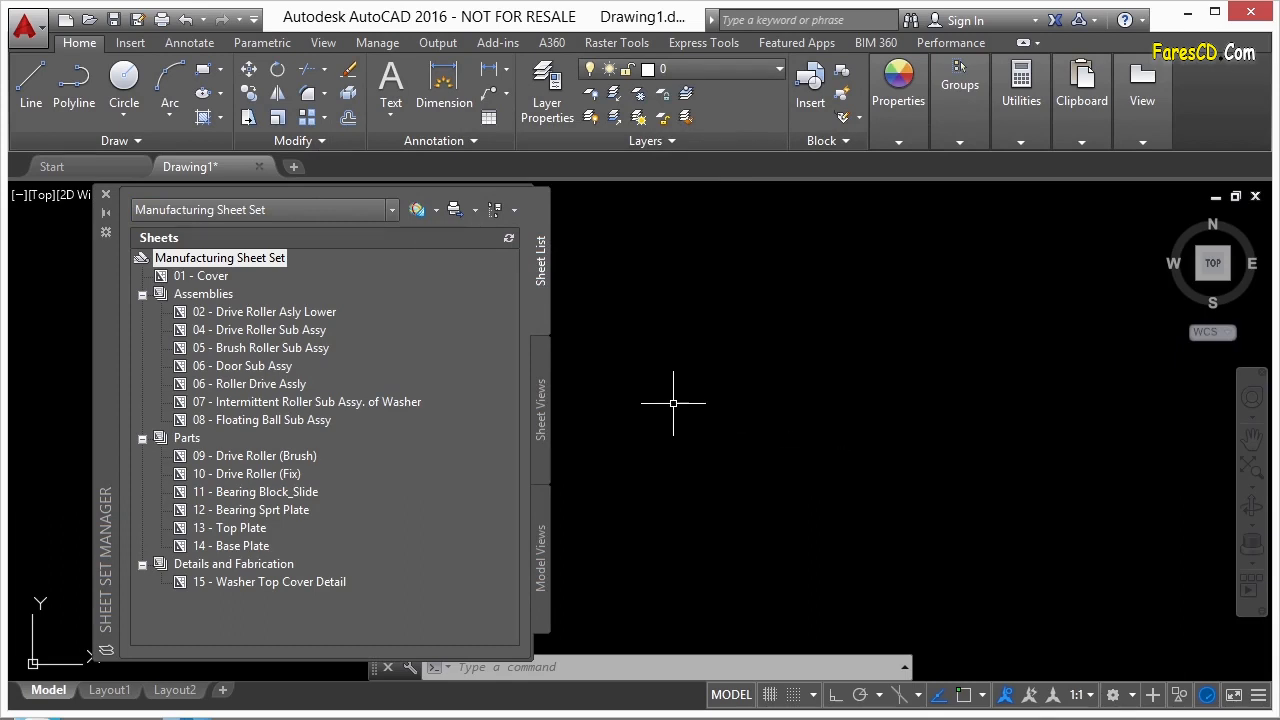
- Examine the publishing options and the commands offered for the sheet set, the Assemblies subset and its individual sheets
left_click(476, 210)
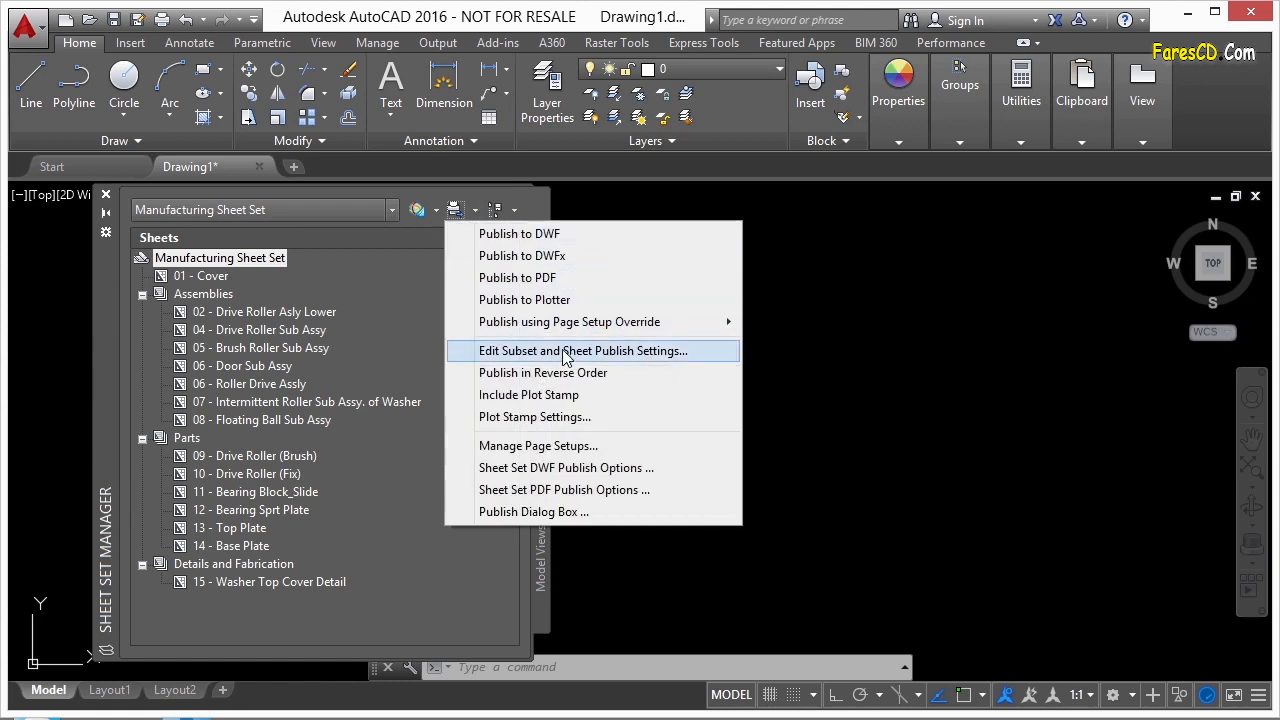
mouse_move(563, 325)
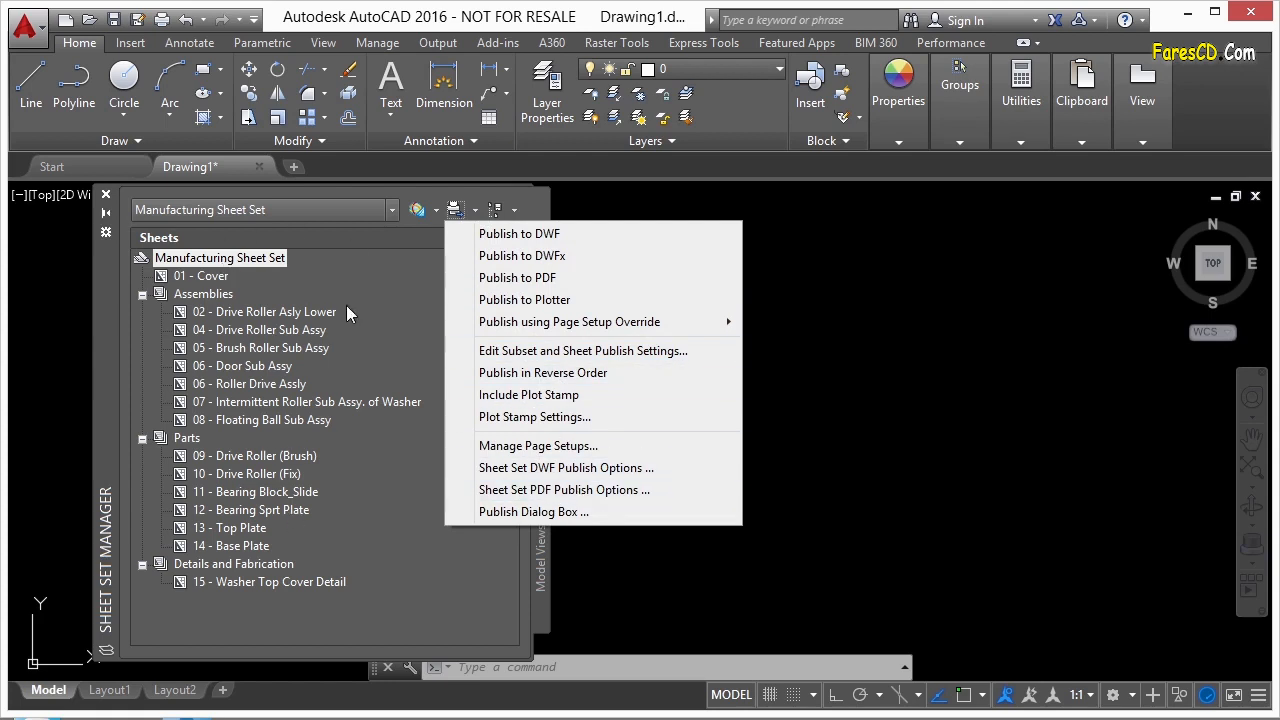
left_click(385, 255)
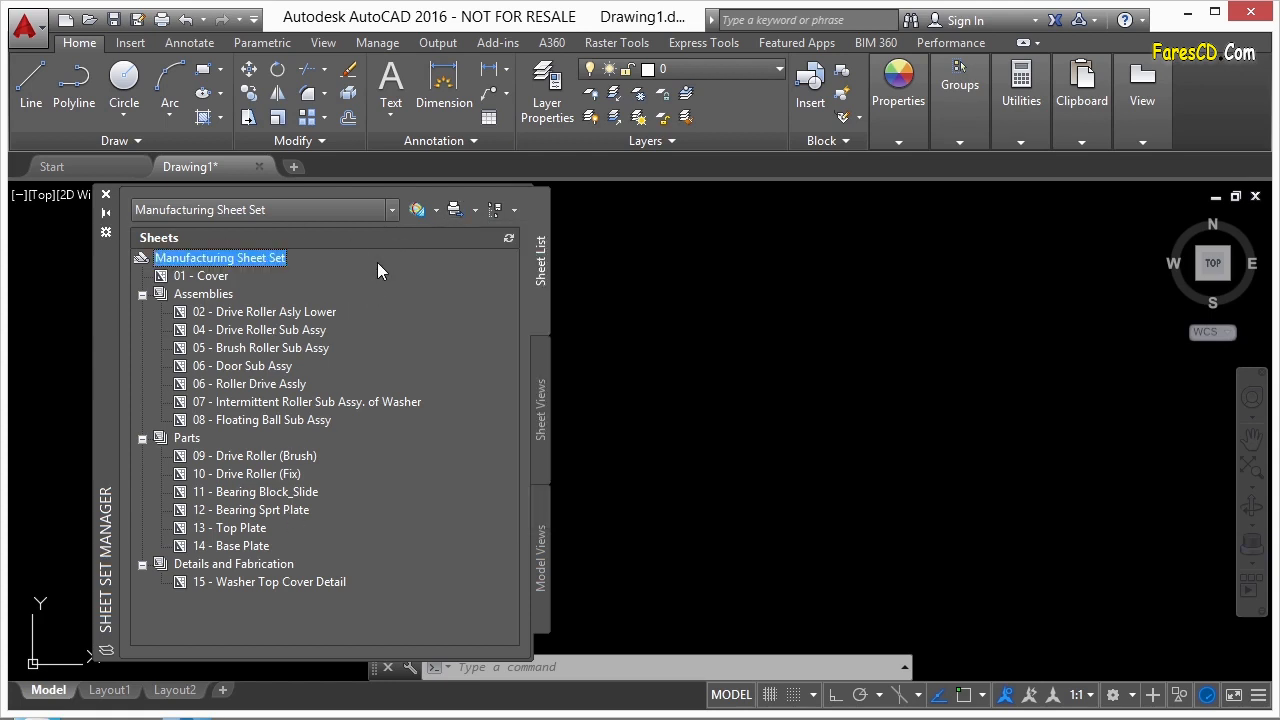
right_click(235, 262)
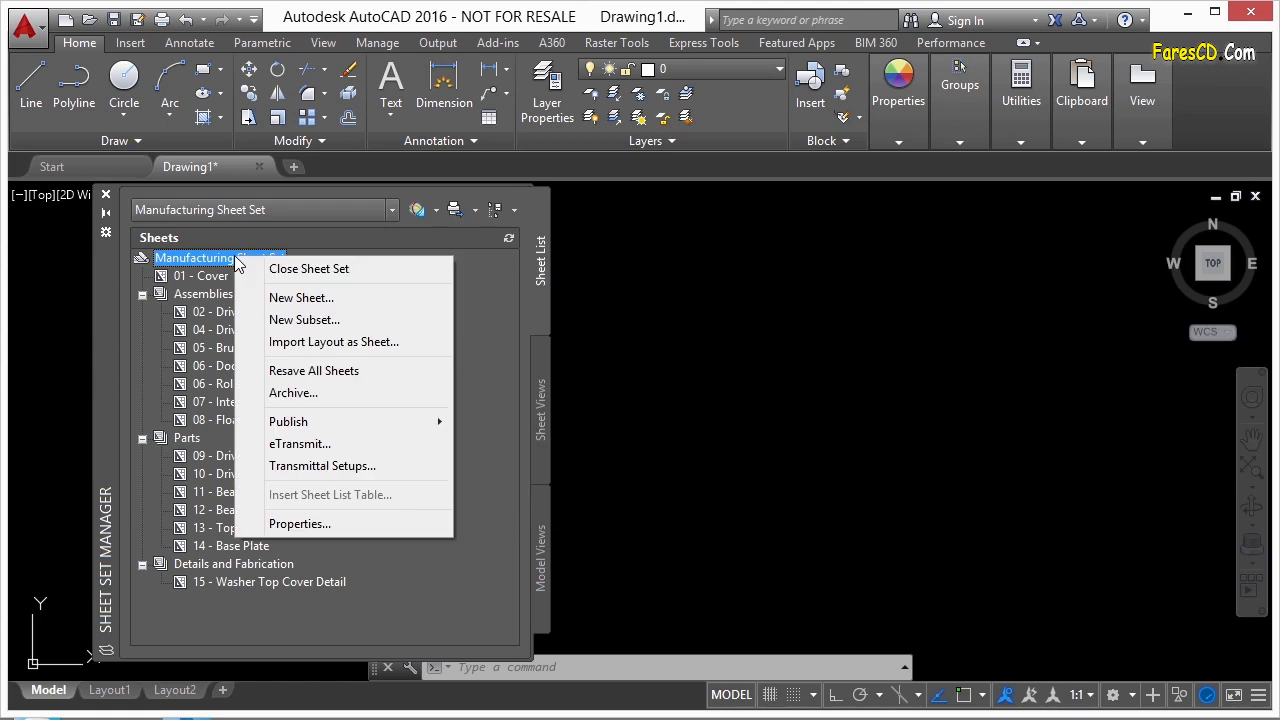
right_click(210, 278)
left_click(215, 260)
right_click(215, 260)
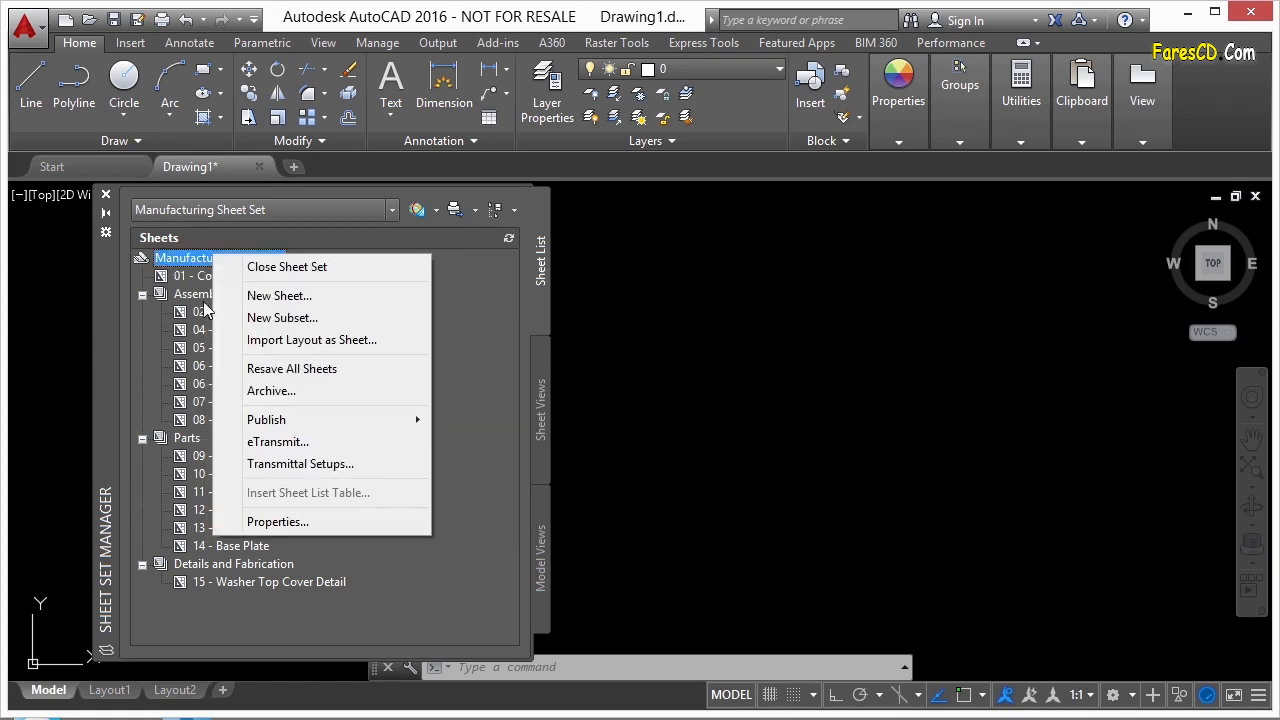
left_click(204, 294)
right_click(202, 294)
right_click(195, 313)
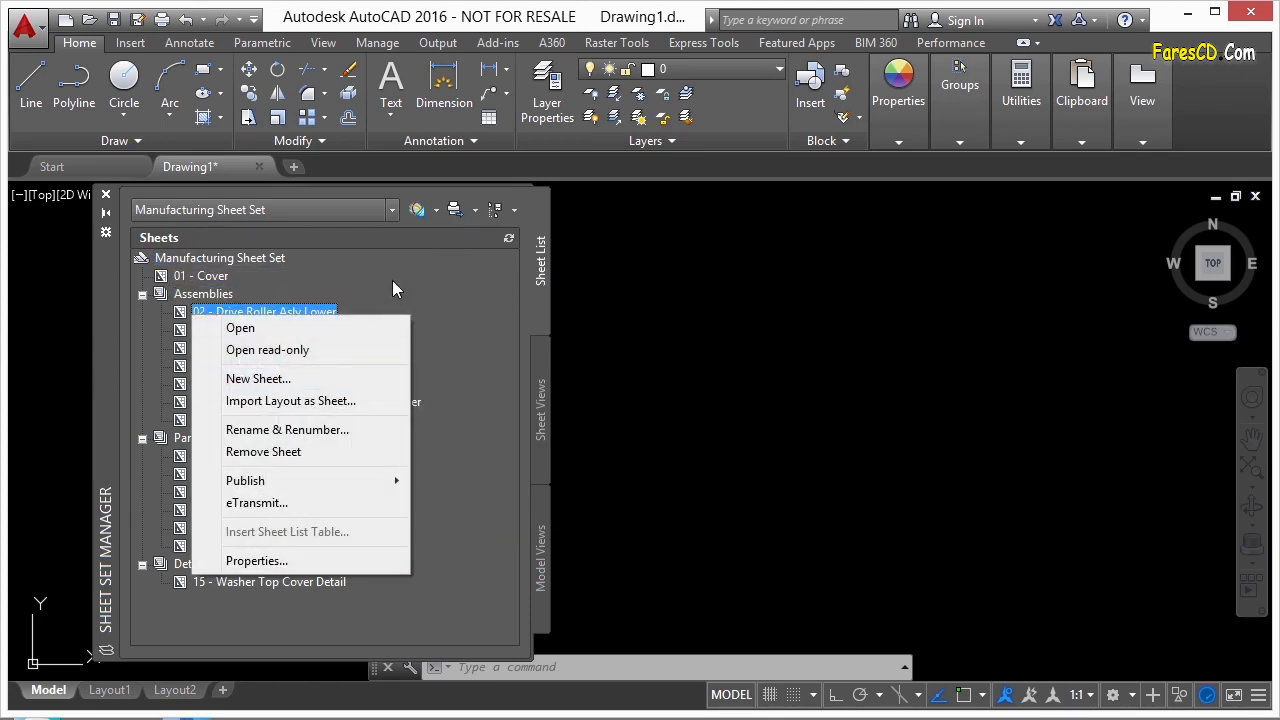
right_click(264, 260)
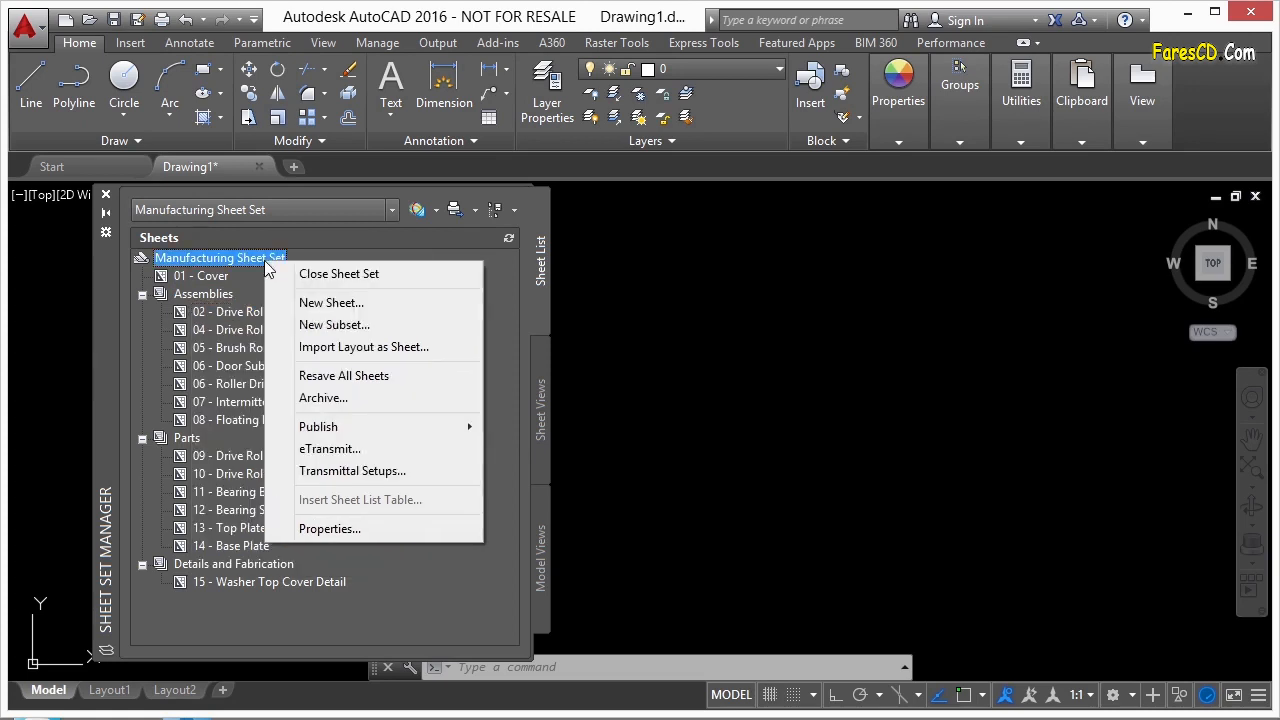
mouse_move(359, 435)
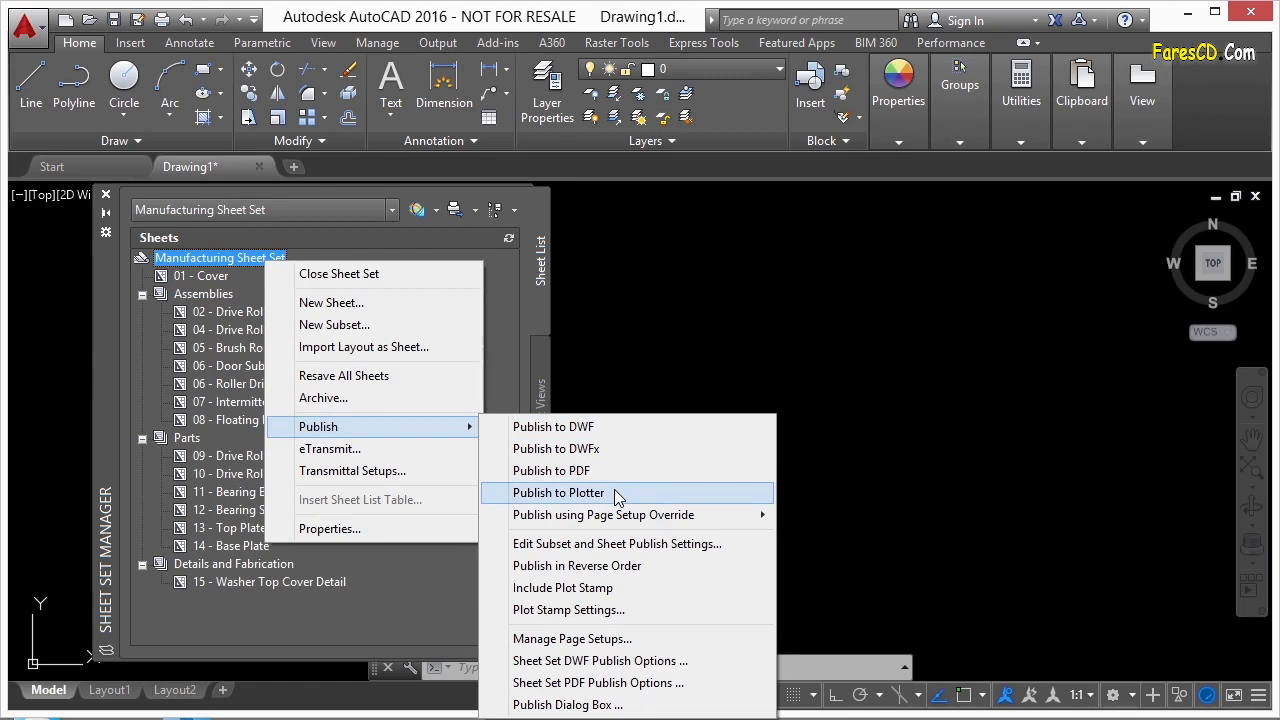
mouse_move(663, 516)
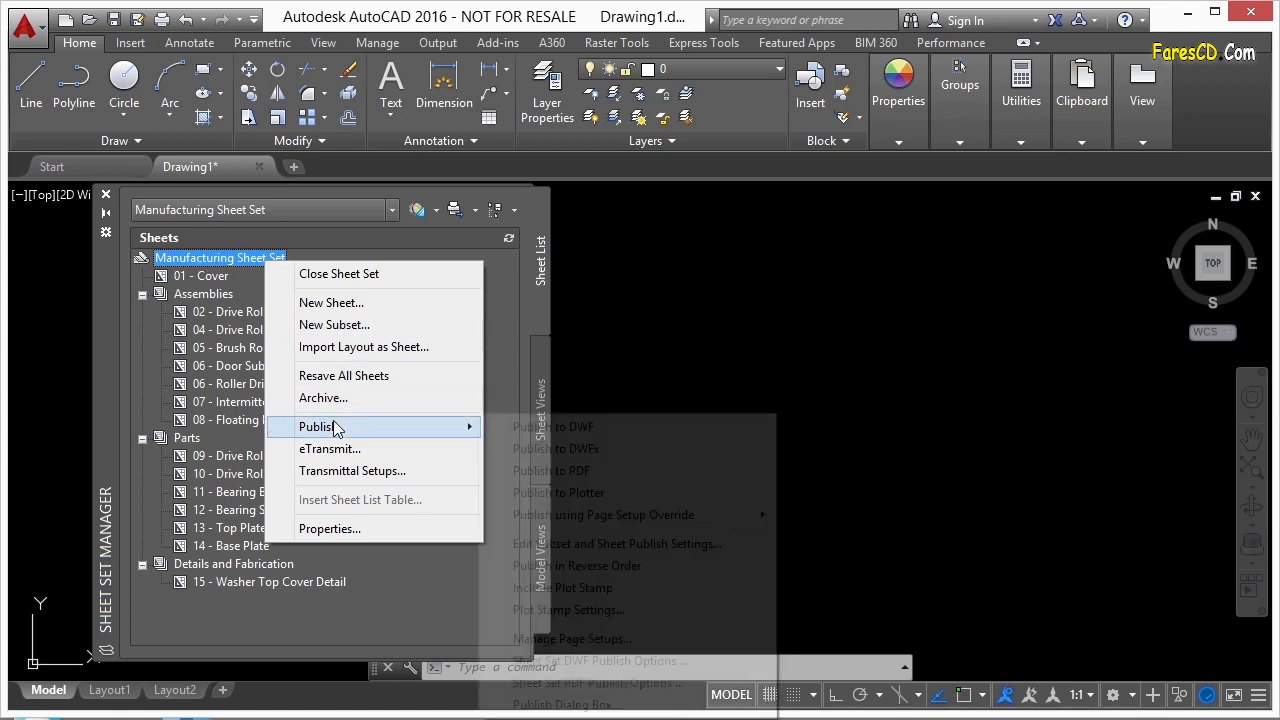
- Inspect the page setup overrides file in the Manufacturing Sheet Set's properties and leave them without changes
left_click(355, 530)
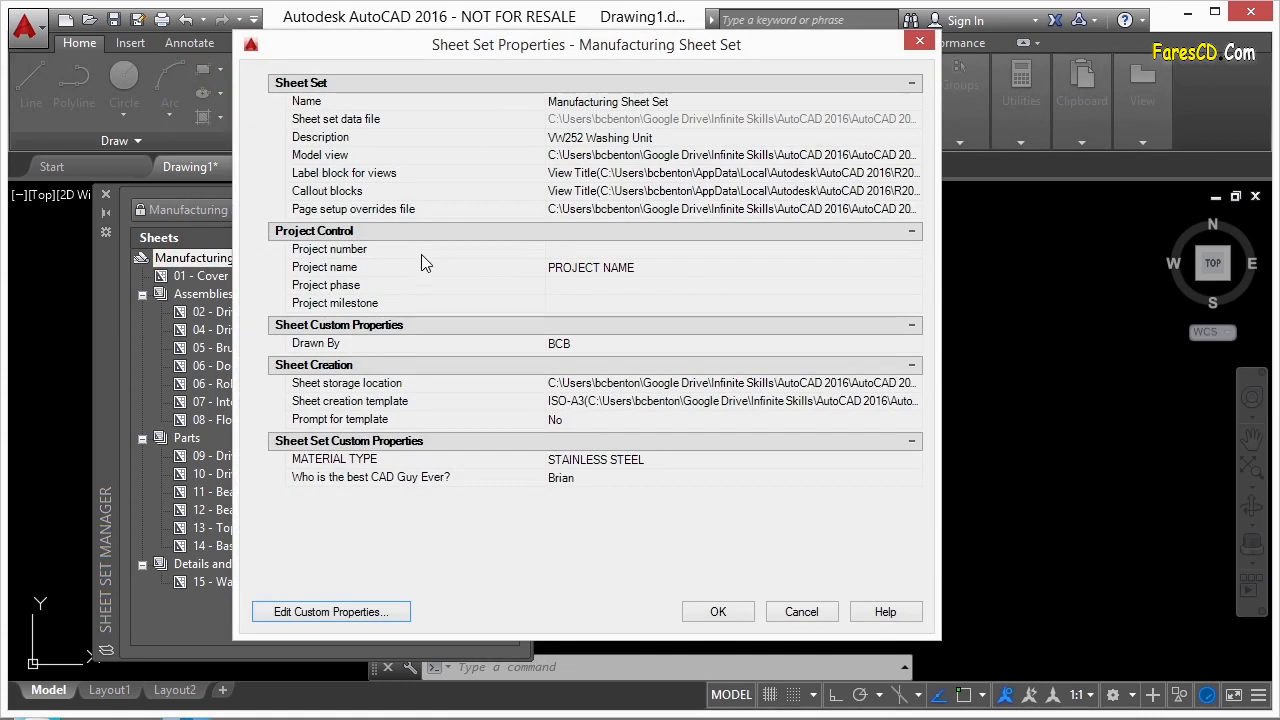
left_click(367, 218)
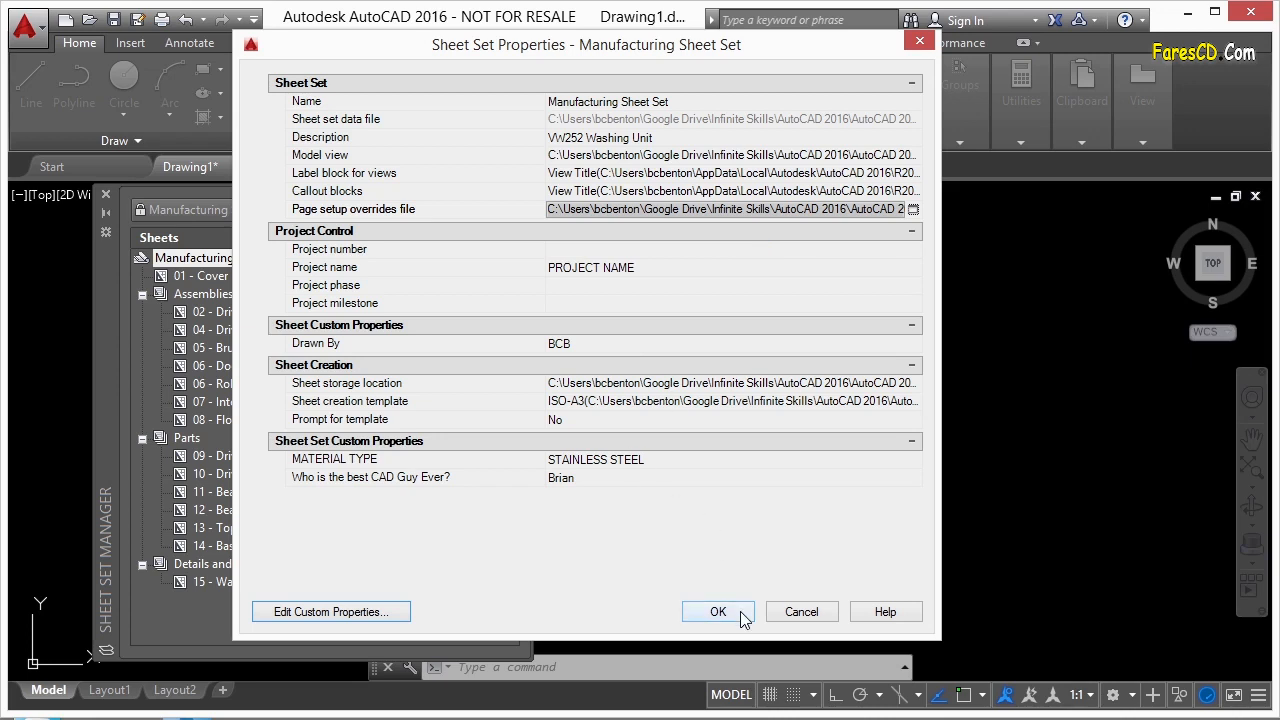
left_click(801, 612)
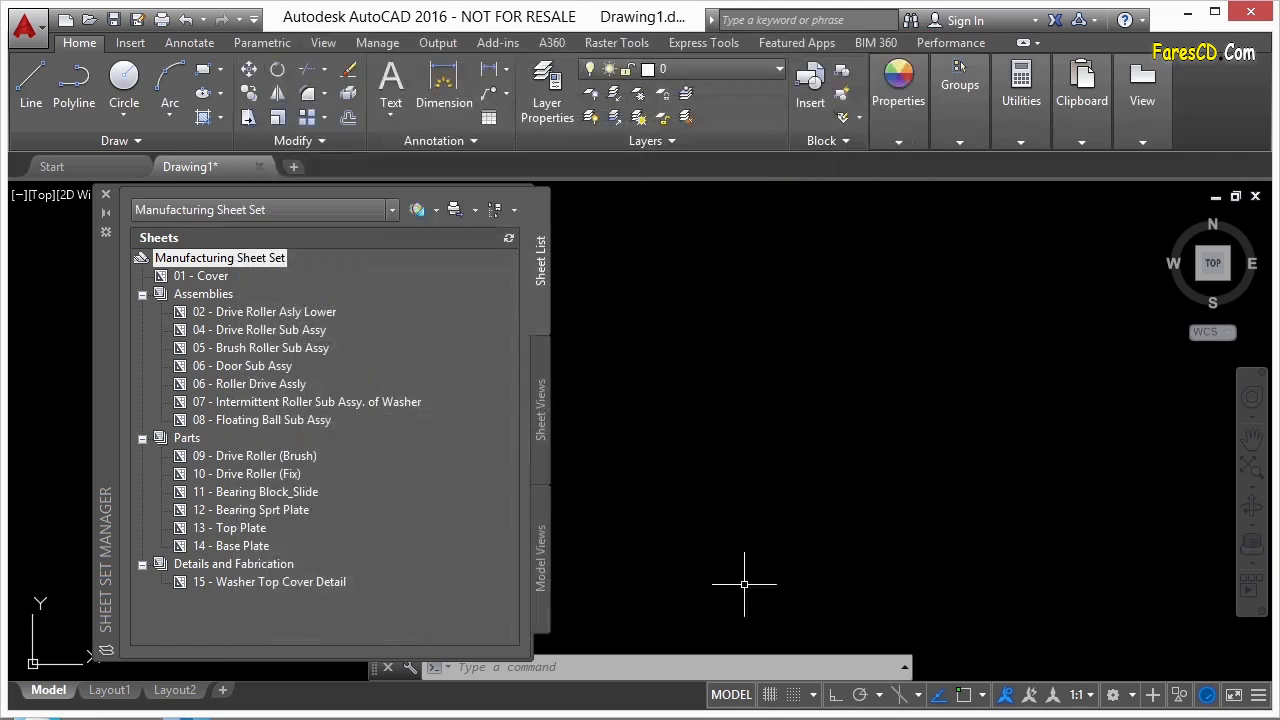
- Publish the whole Manufacturing Sheet Set to PDF as Manufacturing Sheet Set.pdf in the Documents folder
right_click(261, 258)
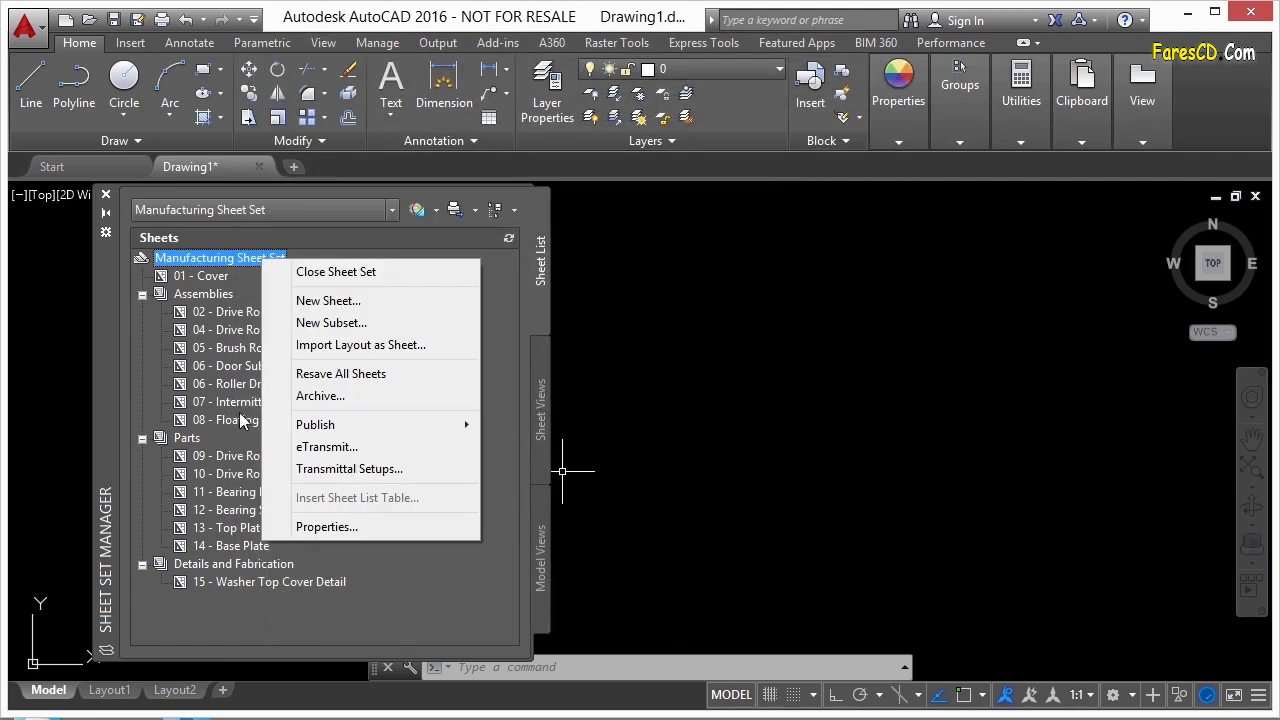
mouse_move(318, 432)
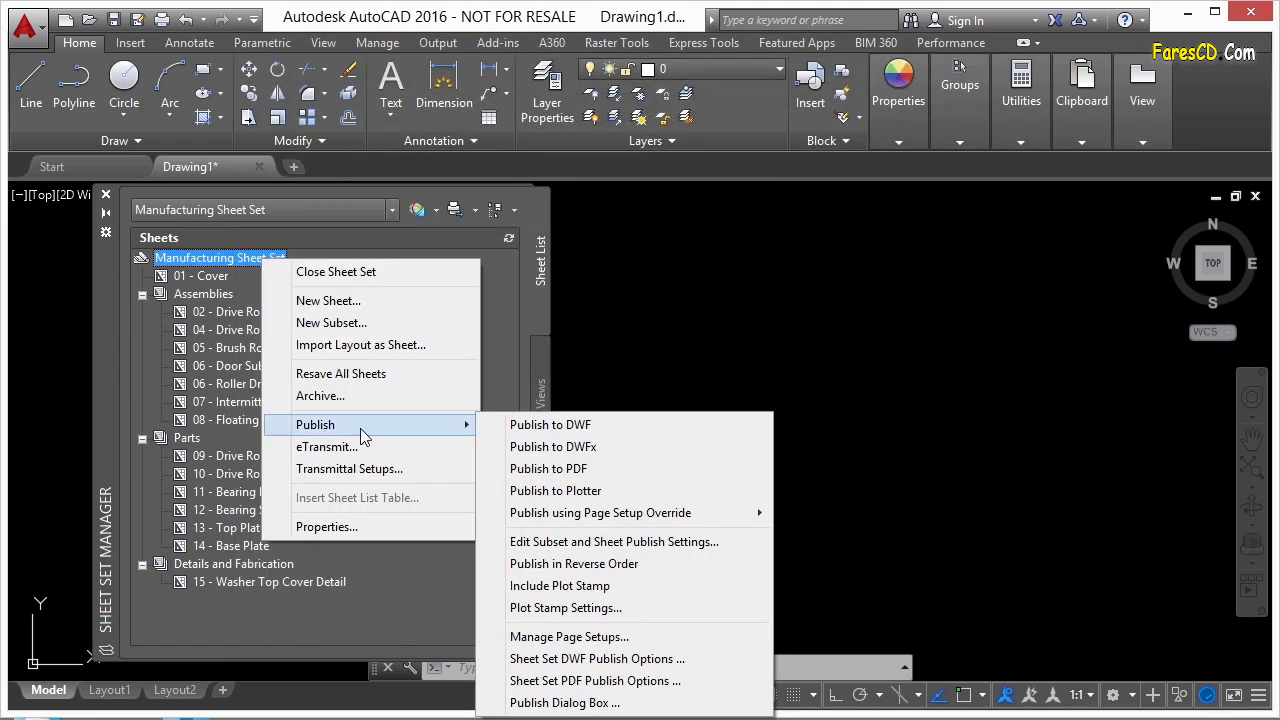
left_click(580, 468)
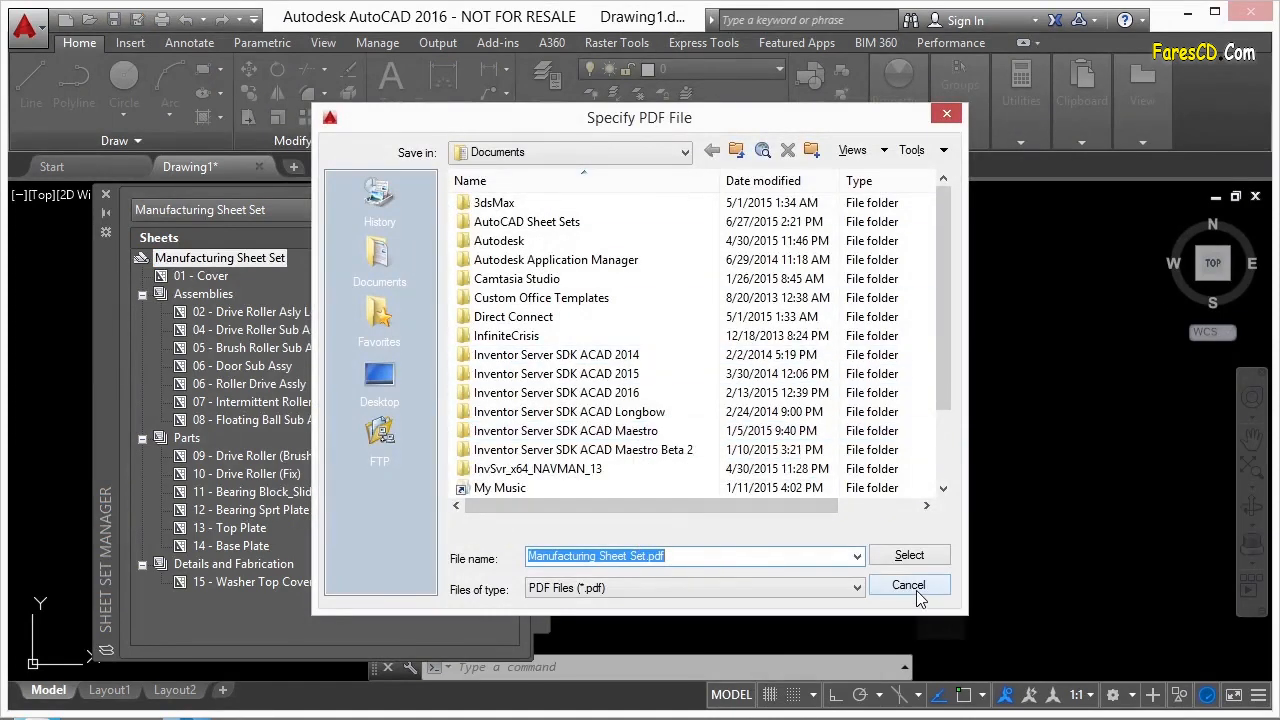
left_click(913, 557)
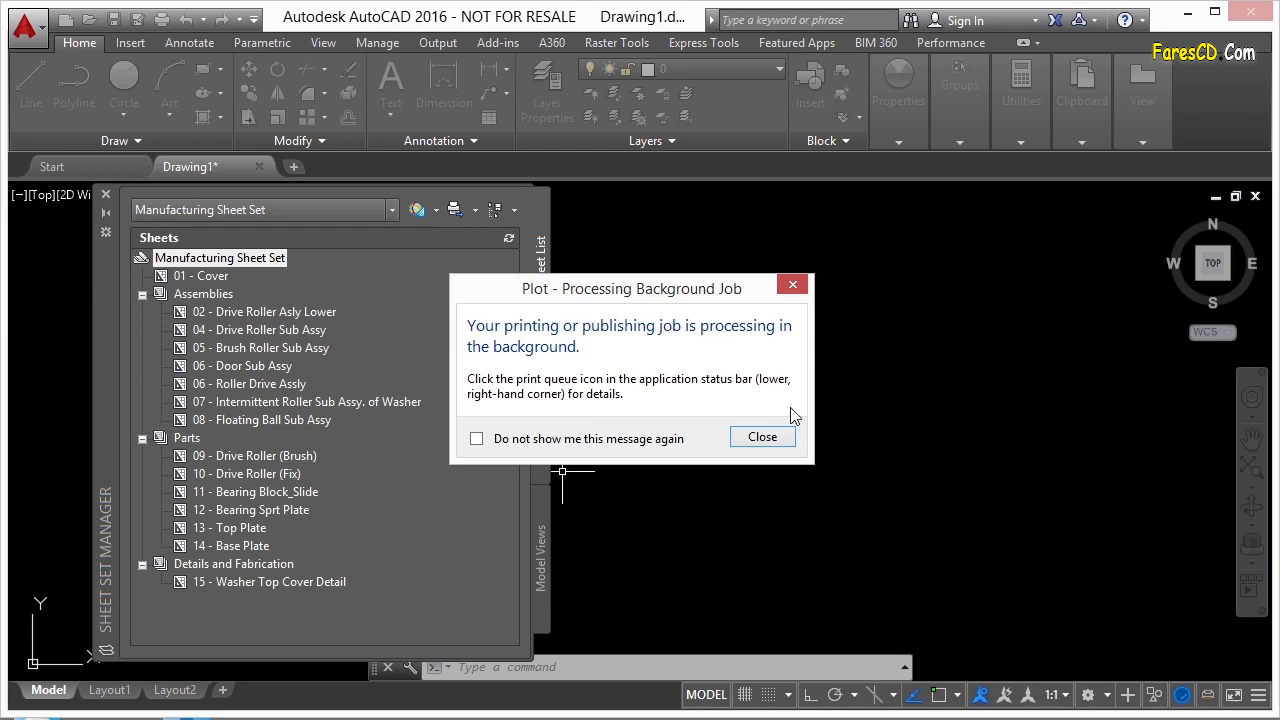
left_click(760, 440)
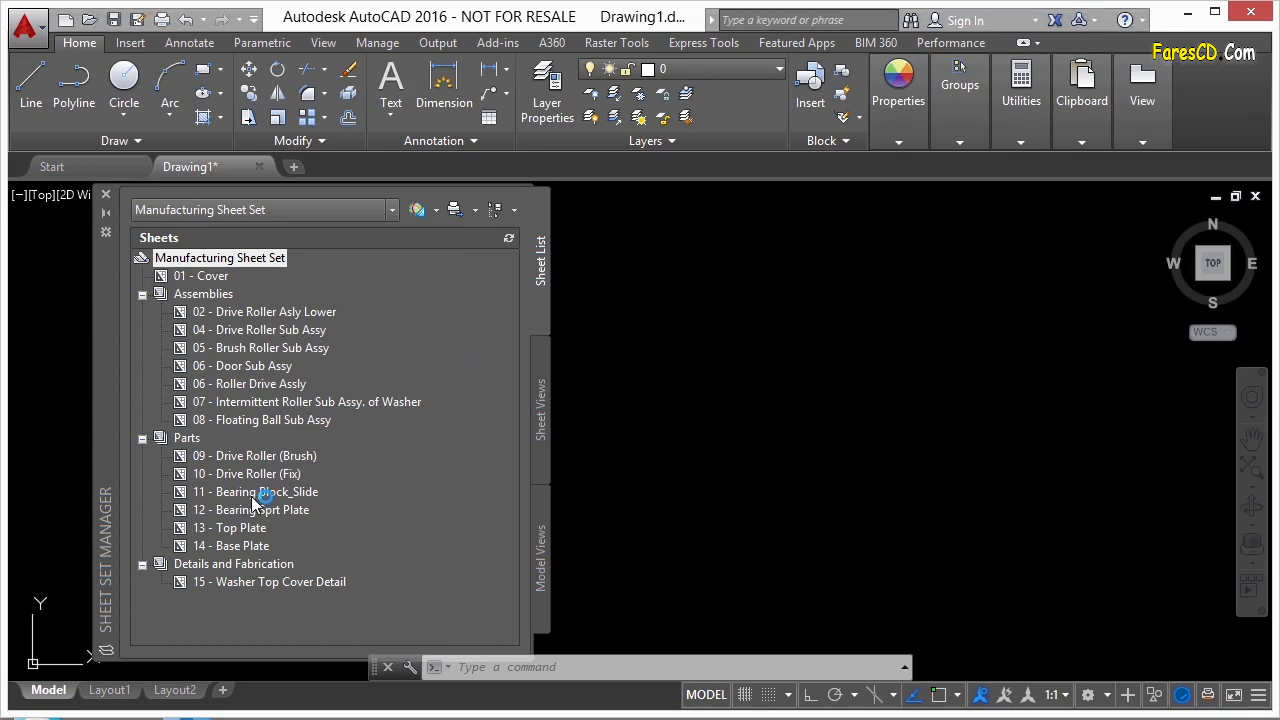
- Set the Assemblies subset to Do Not Publish Sheets, then select the sheet set's top level
left_click(220, 298)
right_click(199, 297)
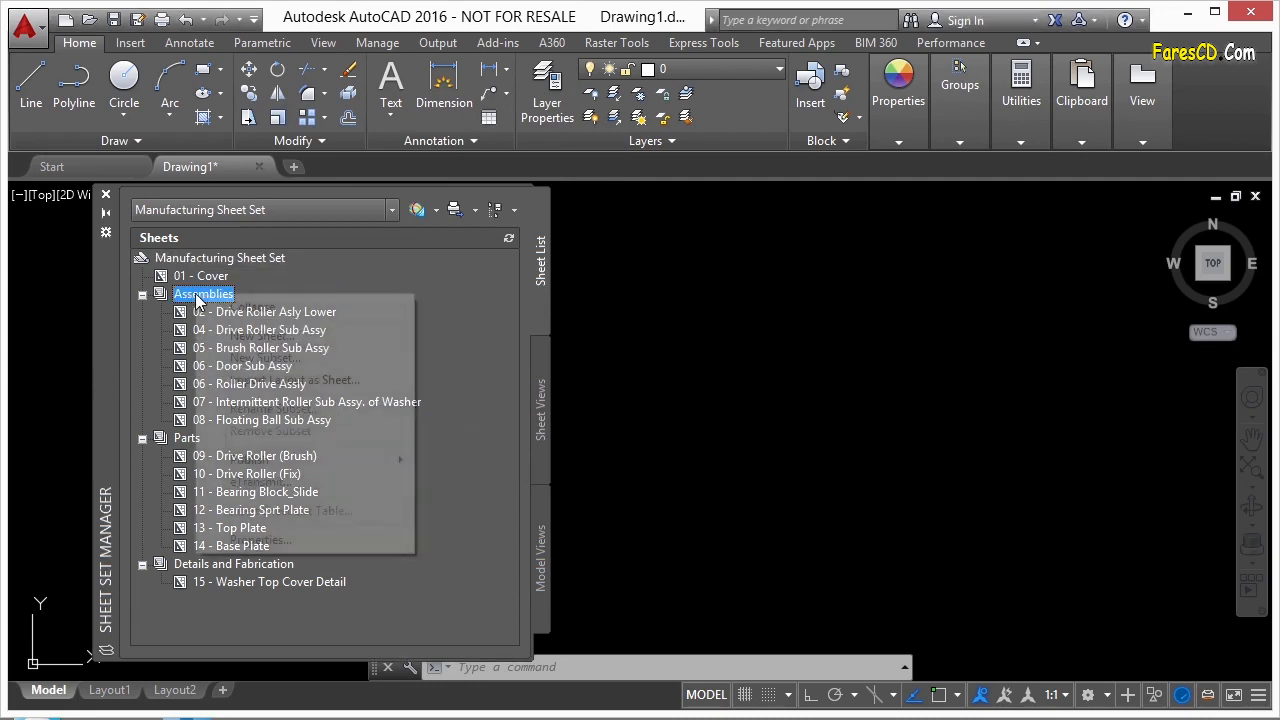
mouse_move(308, 462)
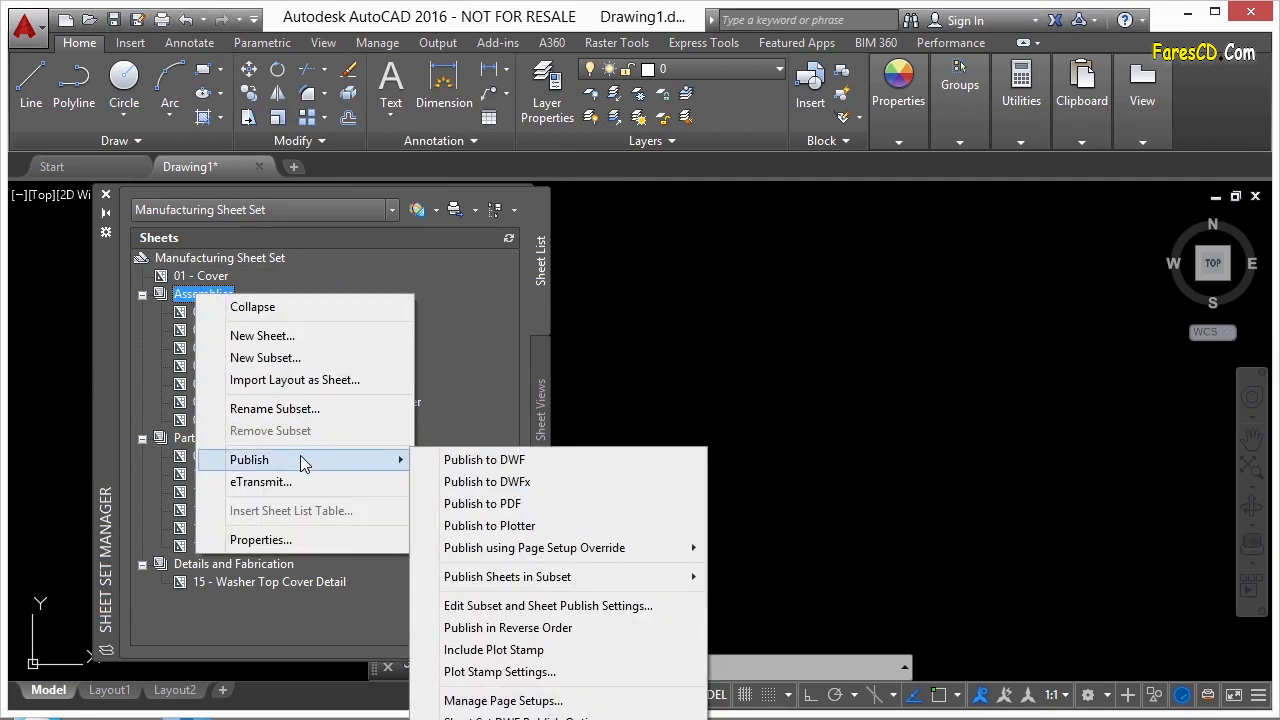
mouse_move(530, 584)
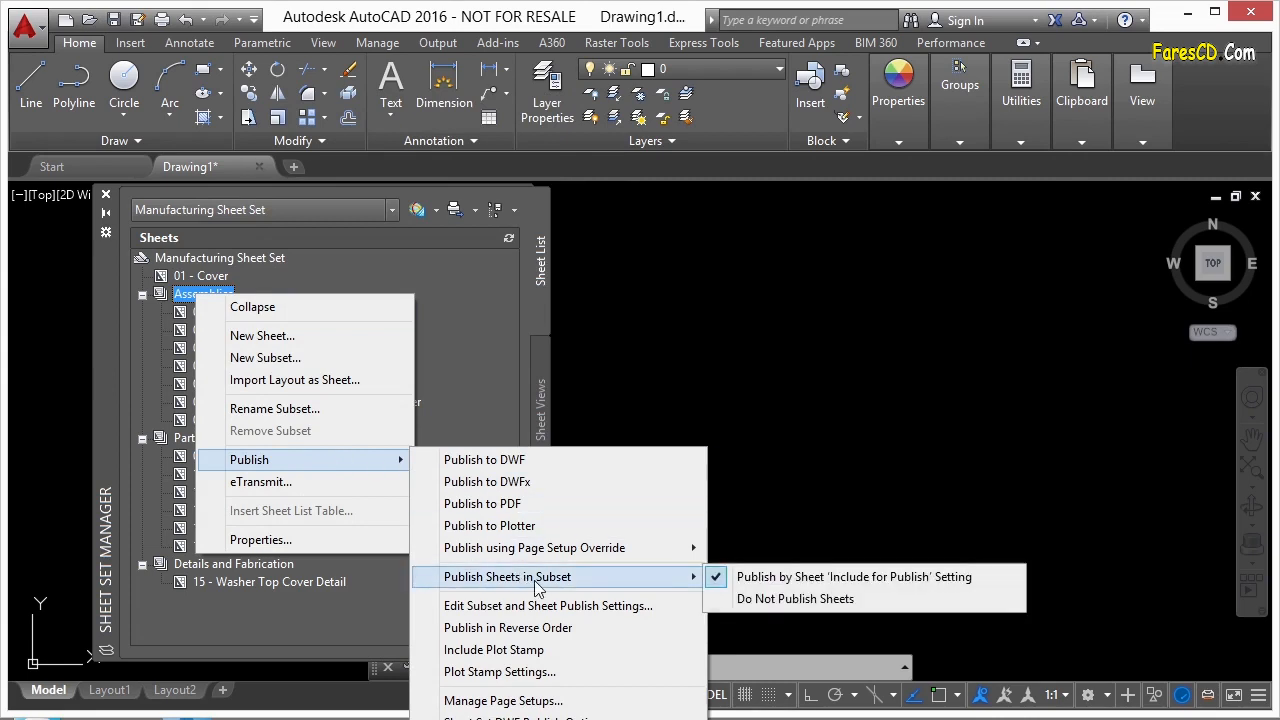
left_click(745, 600)
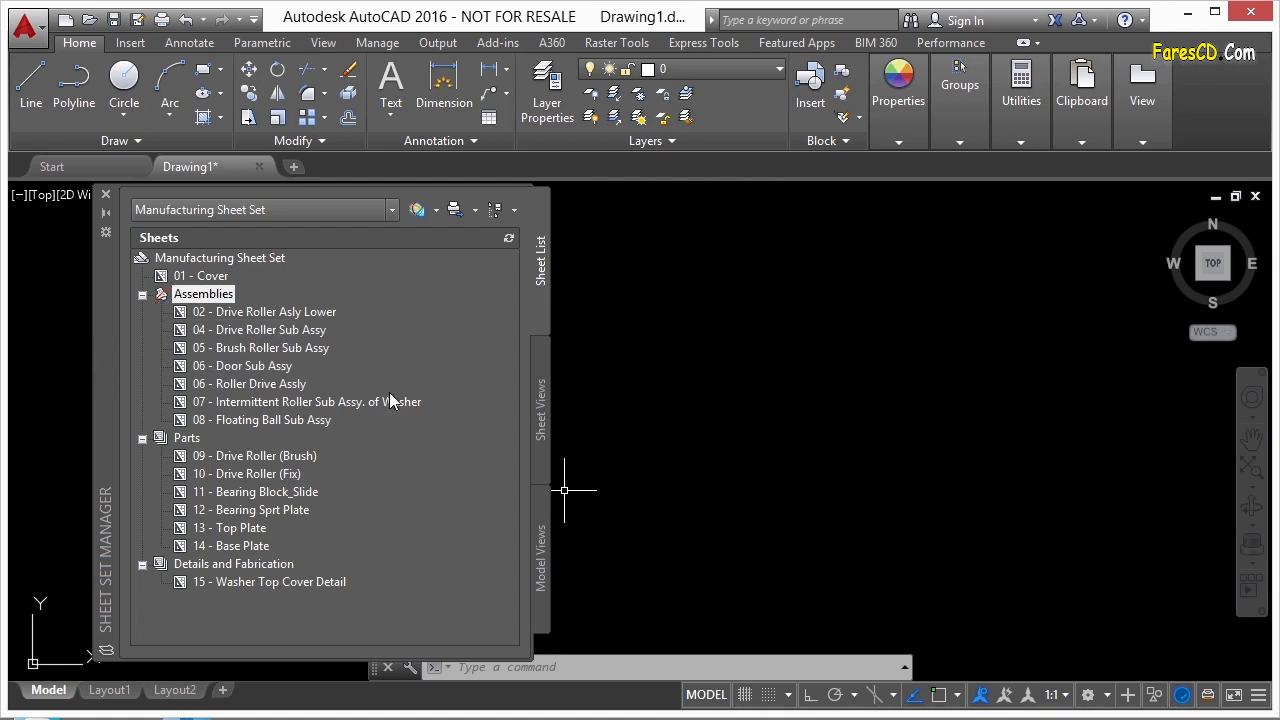
left_click(251, 257)
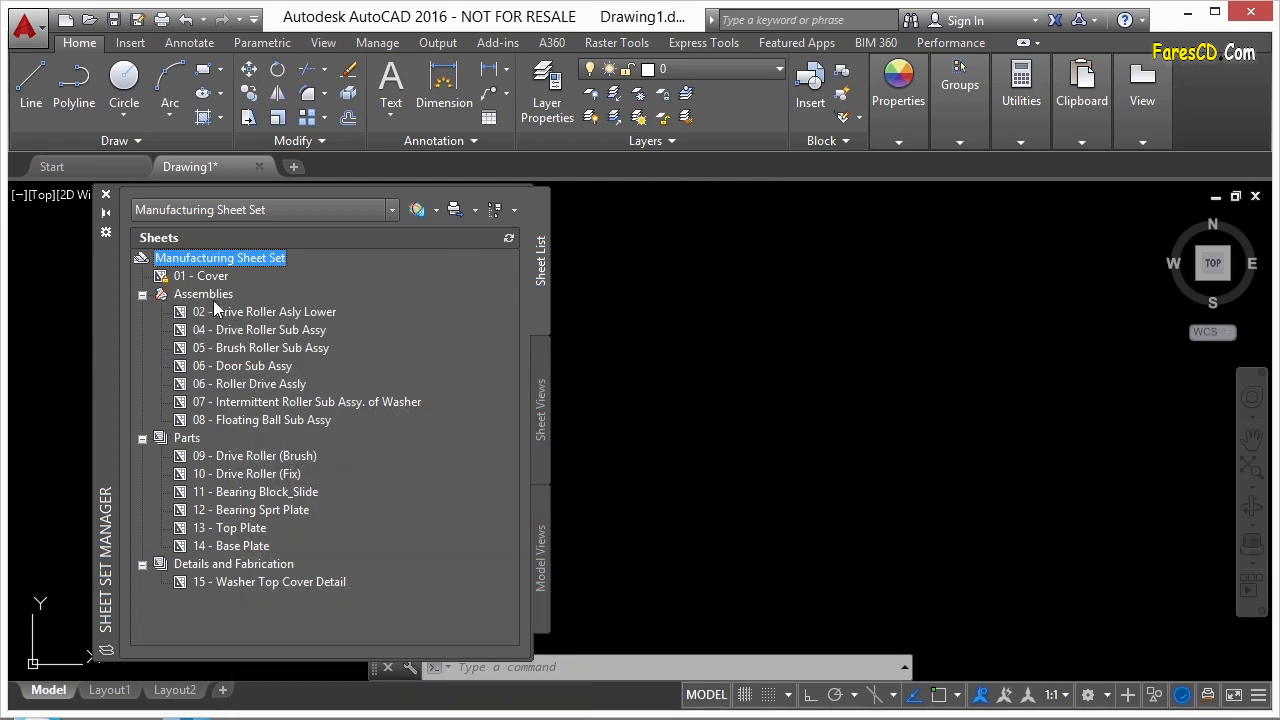
mouse_move(478, 487)
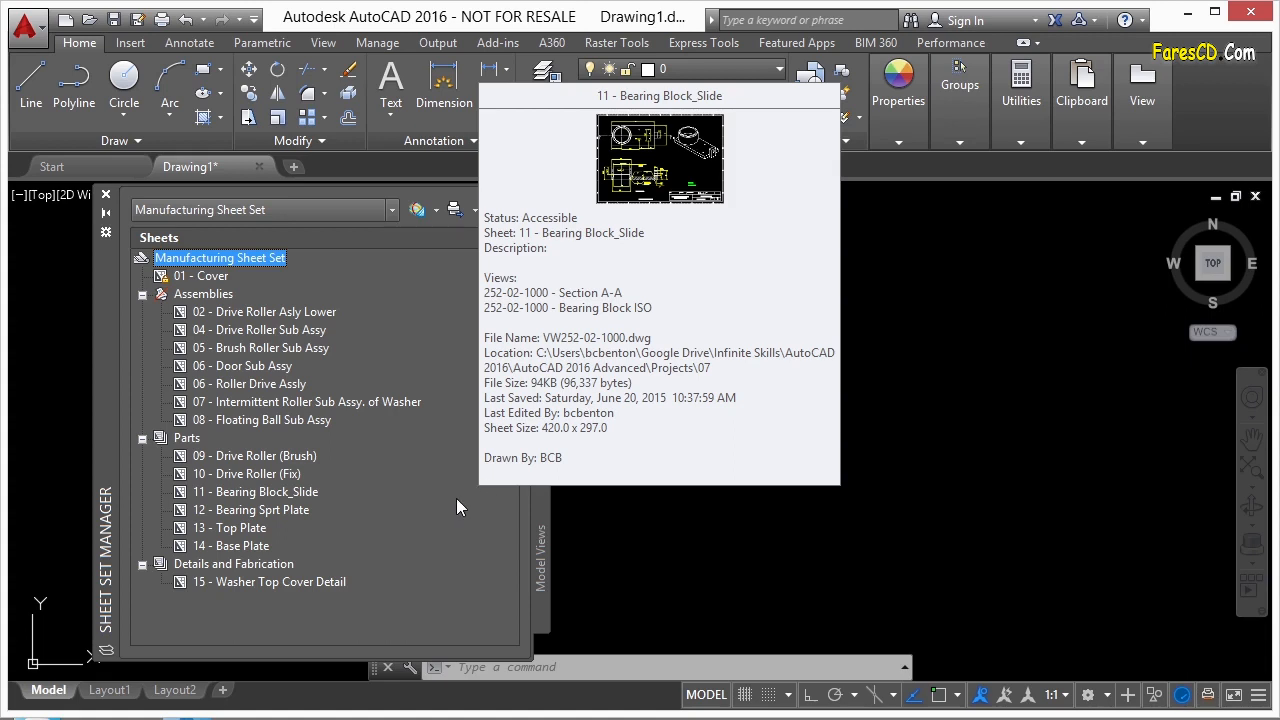
- Return the Assemblies subset to Publish by Sheet 'Include for Publish' Setting
right_click(202, 296)
mouse_move(286, 462)
mouse_move(566, 590)
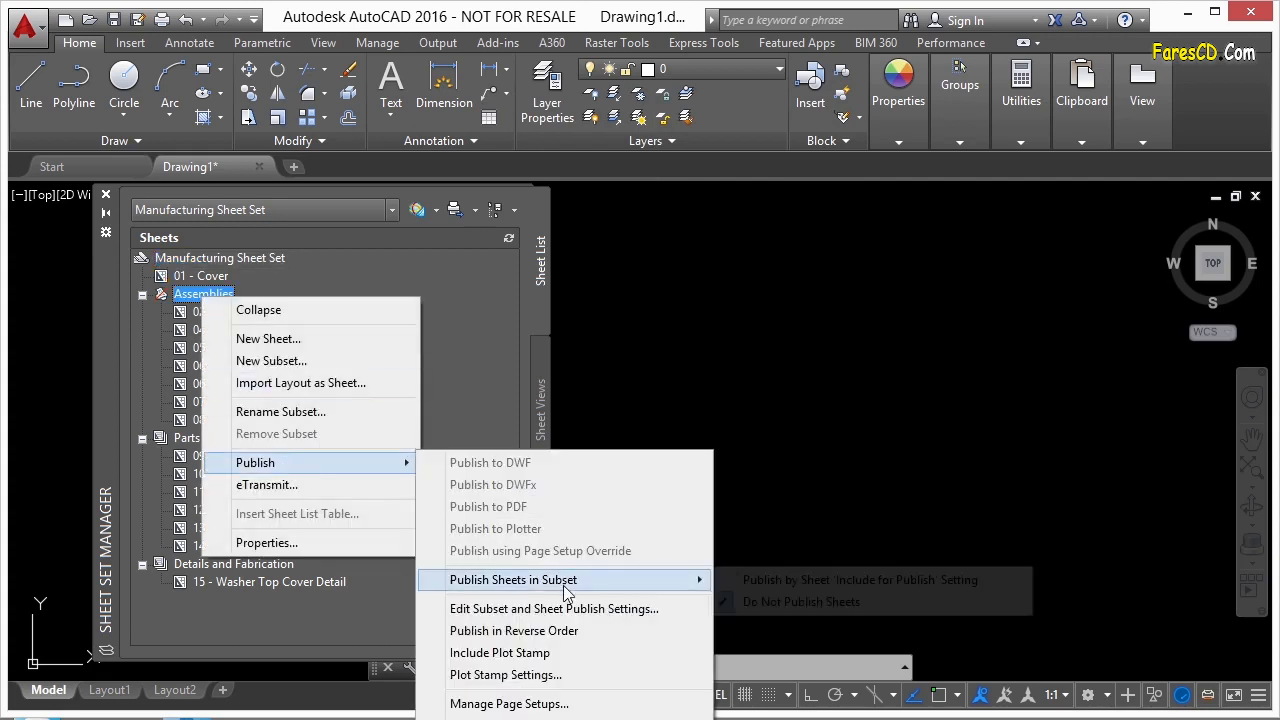
left_click(768, 587)
- Exclude sheet 02 - Drive Roller Asly Lower from publishing by setting Include for Publish to No
right_click(259, 312)
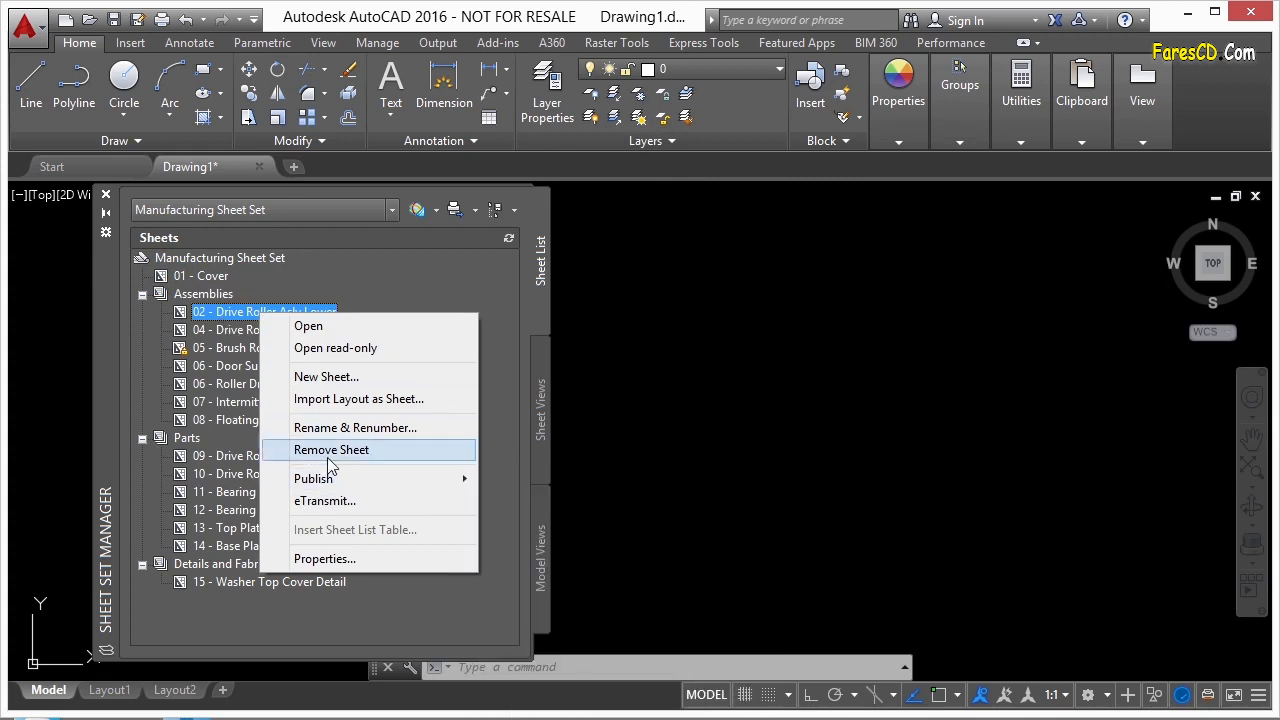
mouse_move(336, 484)
mouse_move(572, 596)
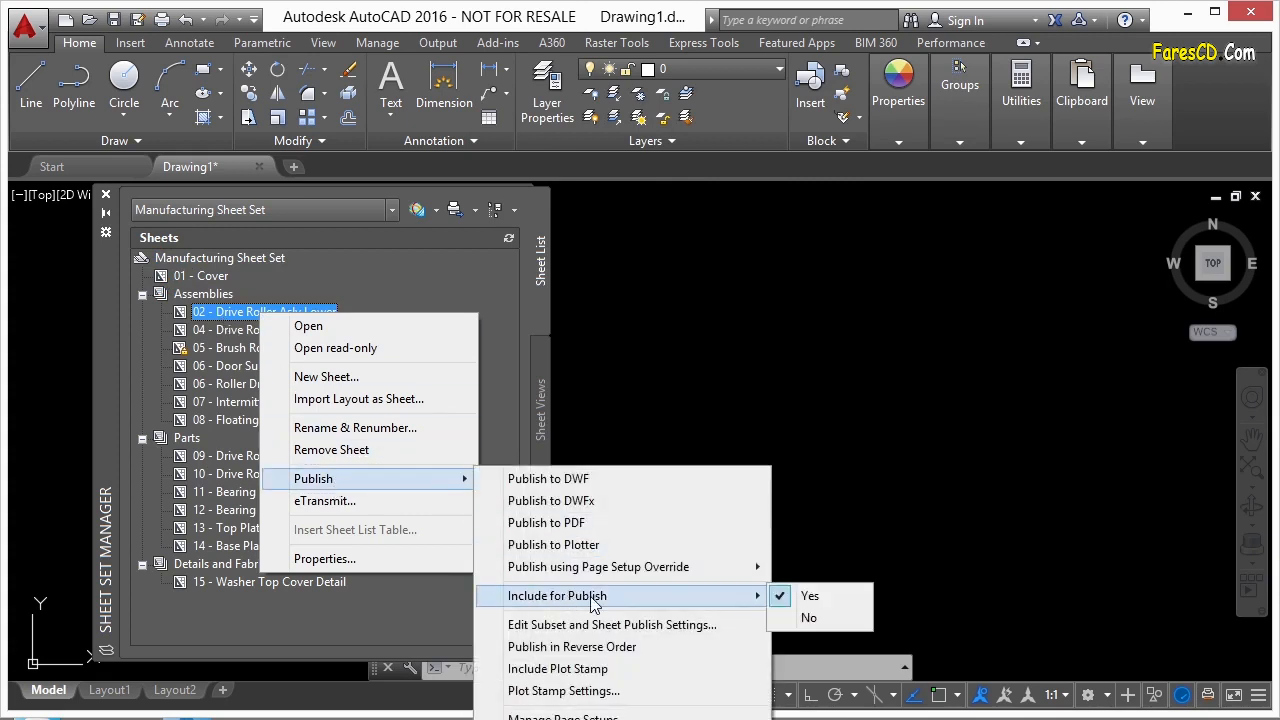
left_click(768, 600)
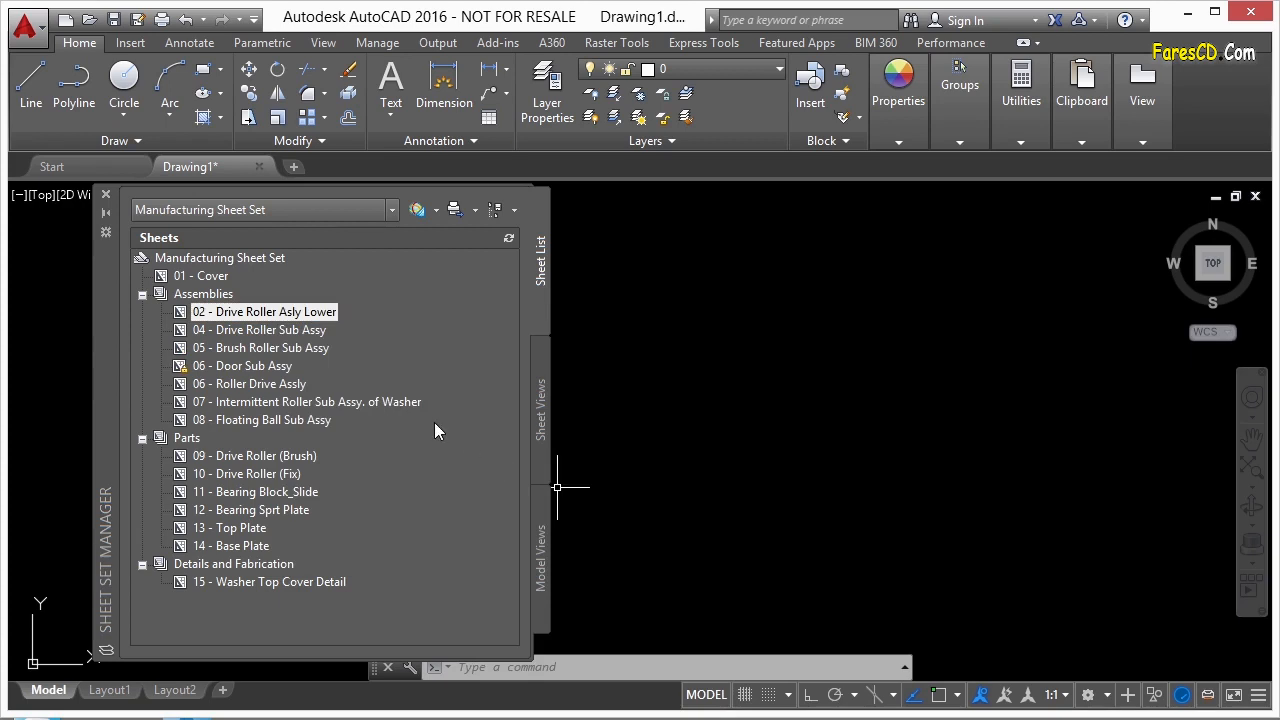
right_click(305, 313)
mouse_move(361, 481)
mouse_move(629, 286)
left_click(864, 312)
left_click(240, 312)
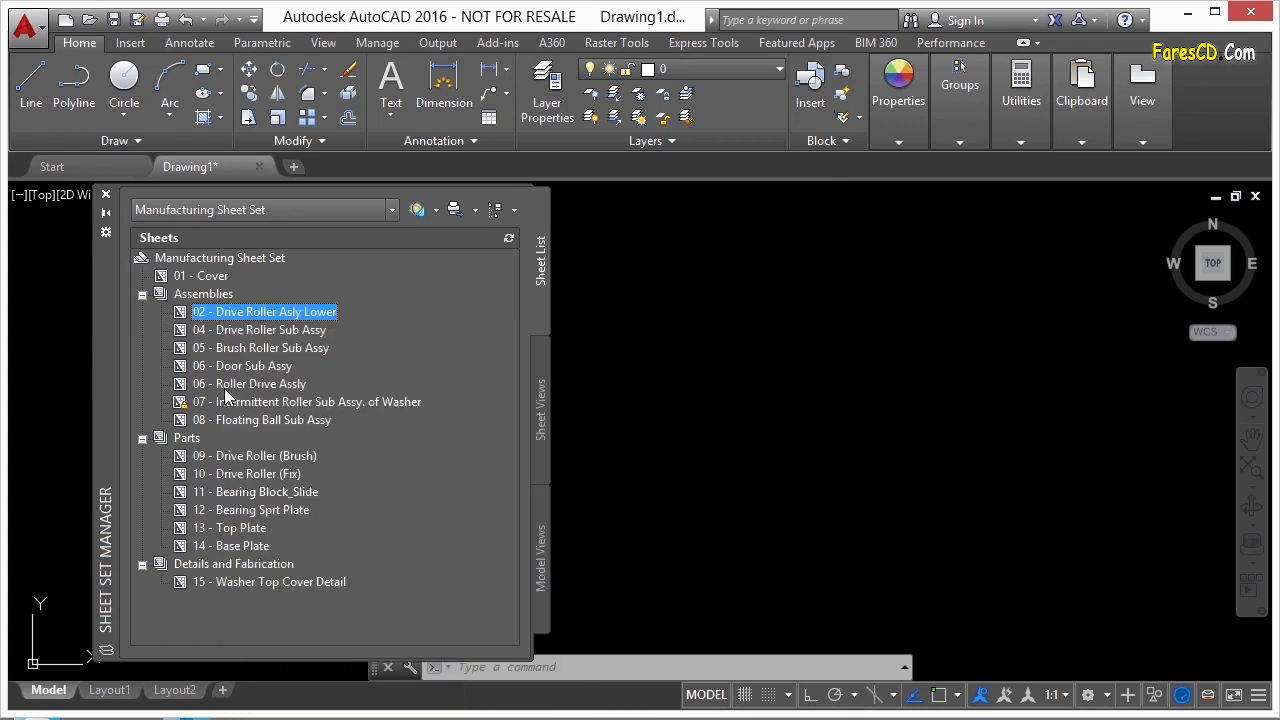
- Set Include for Publish back to Yes for sheet 02 - Drive Roller Asly Lower
left_click(192, 294)
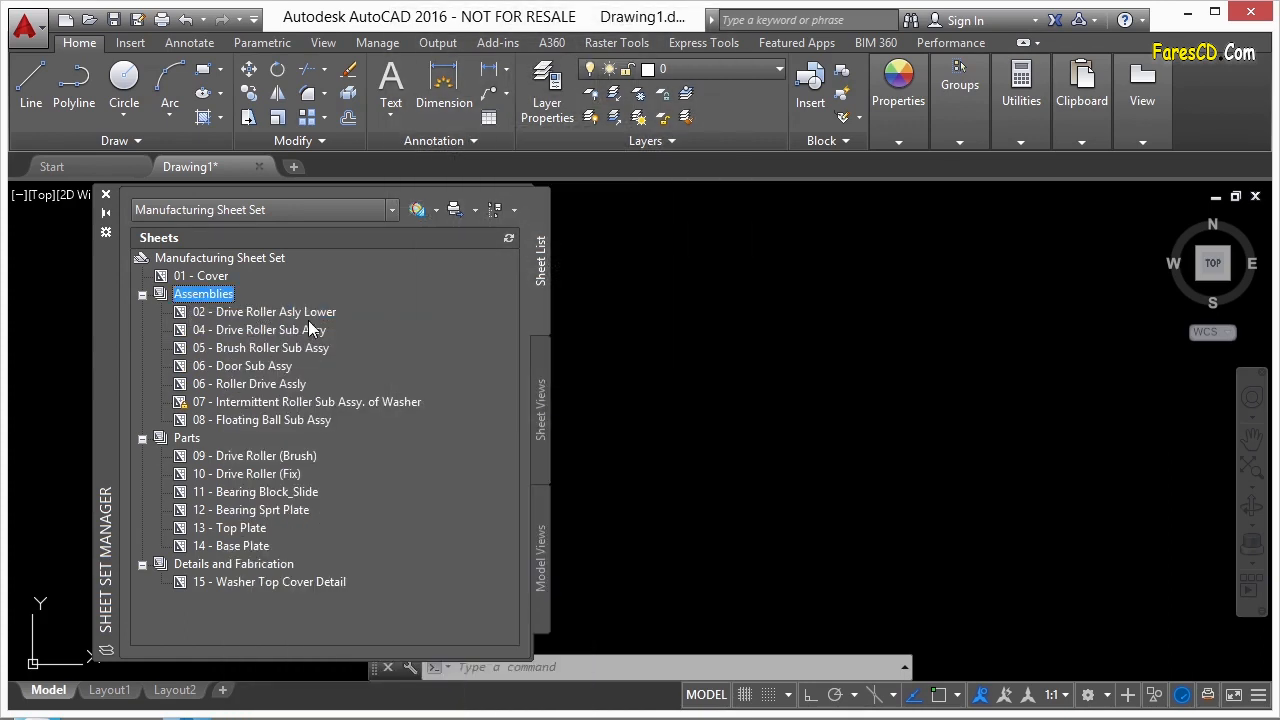
left_click(304, 313)
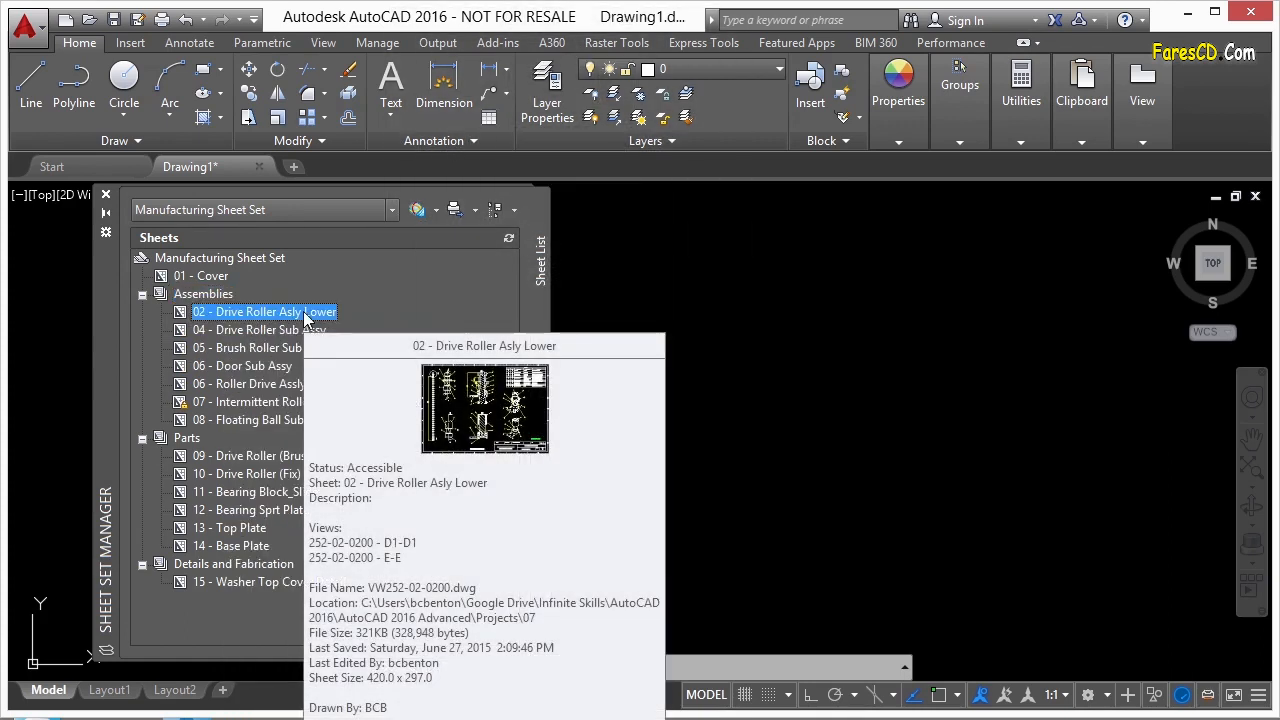
right_click(305, 315)
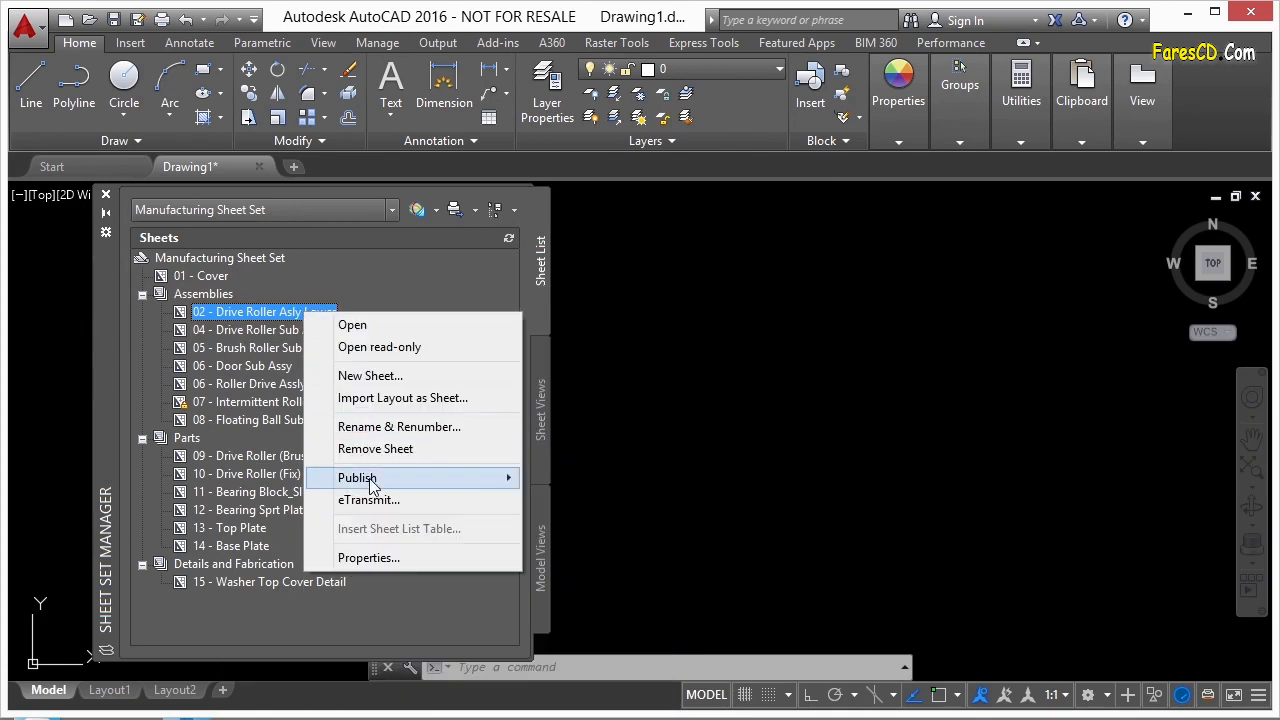
mouse_move(370, 480)
mouse_move(790, 600)
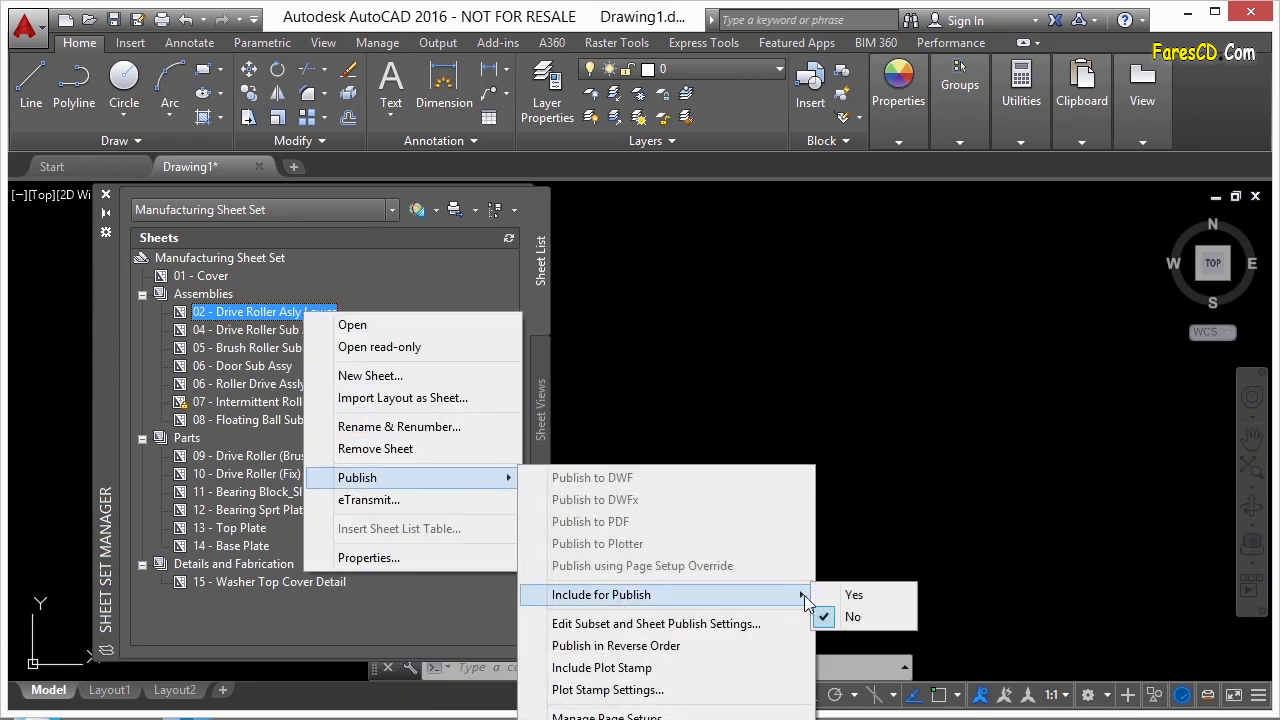
left_click(853, 594)
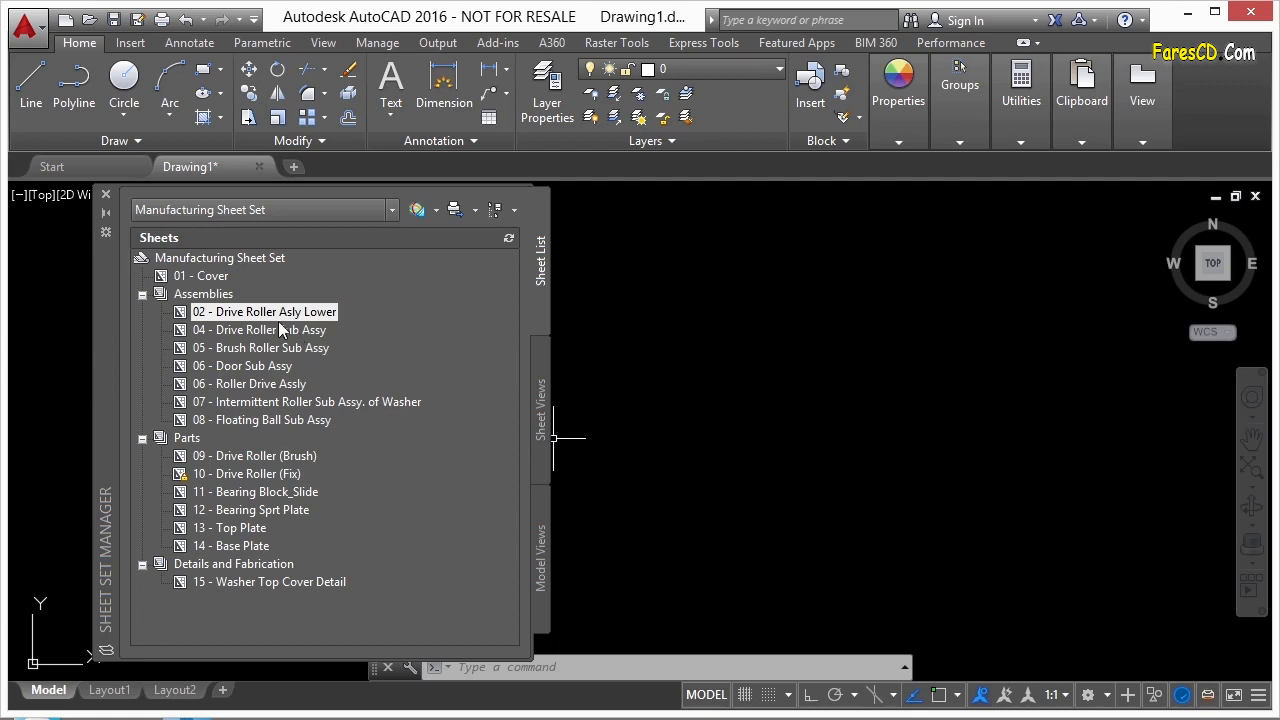
- Extend the sheet selection with 01 Cover, 06 Roller Drive Assly, 10 Drive Roller (Fix), 13 Top Plate and 15 Washer Top Cover Detail
left_click(214, 277, "ctrl")
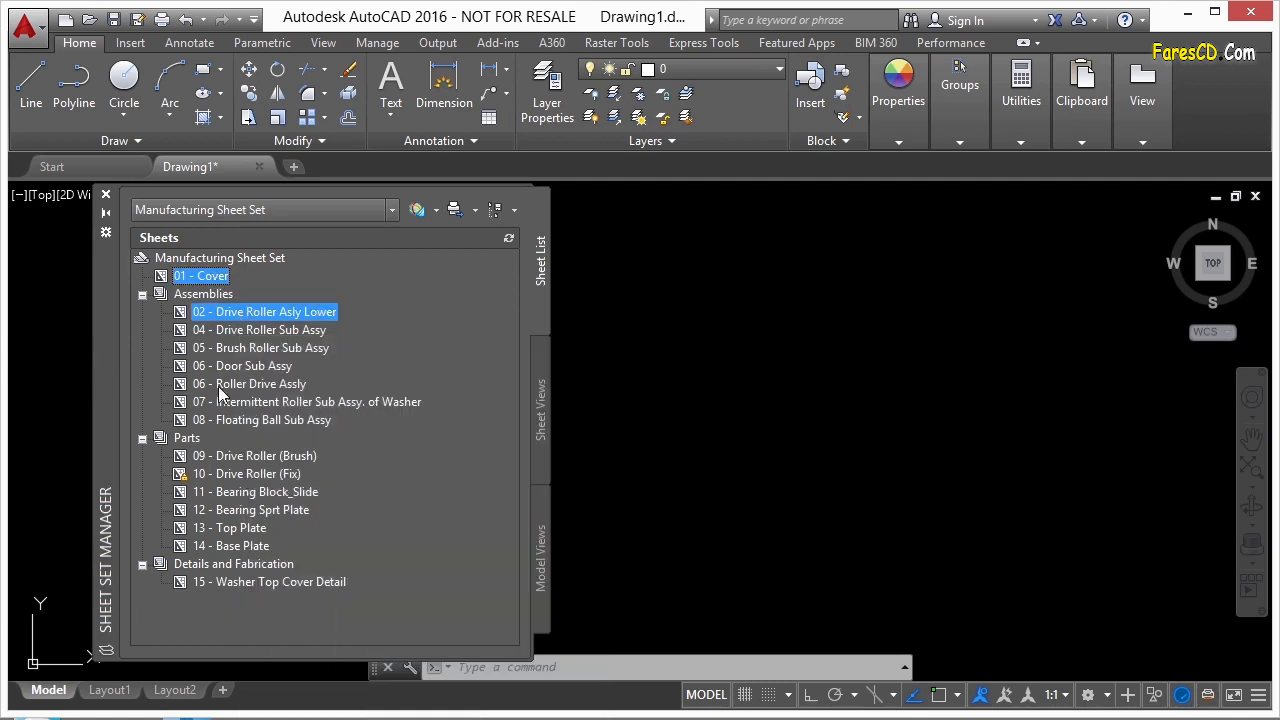
left_click(220, 385, "ctrl")
left_click(240, 476, "ctrl")
left_click(243, 528, "ctrl")
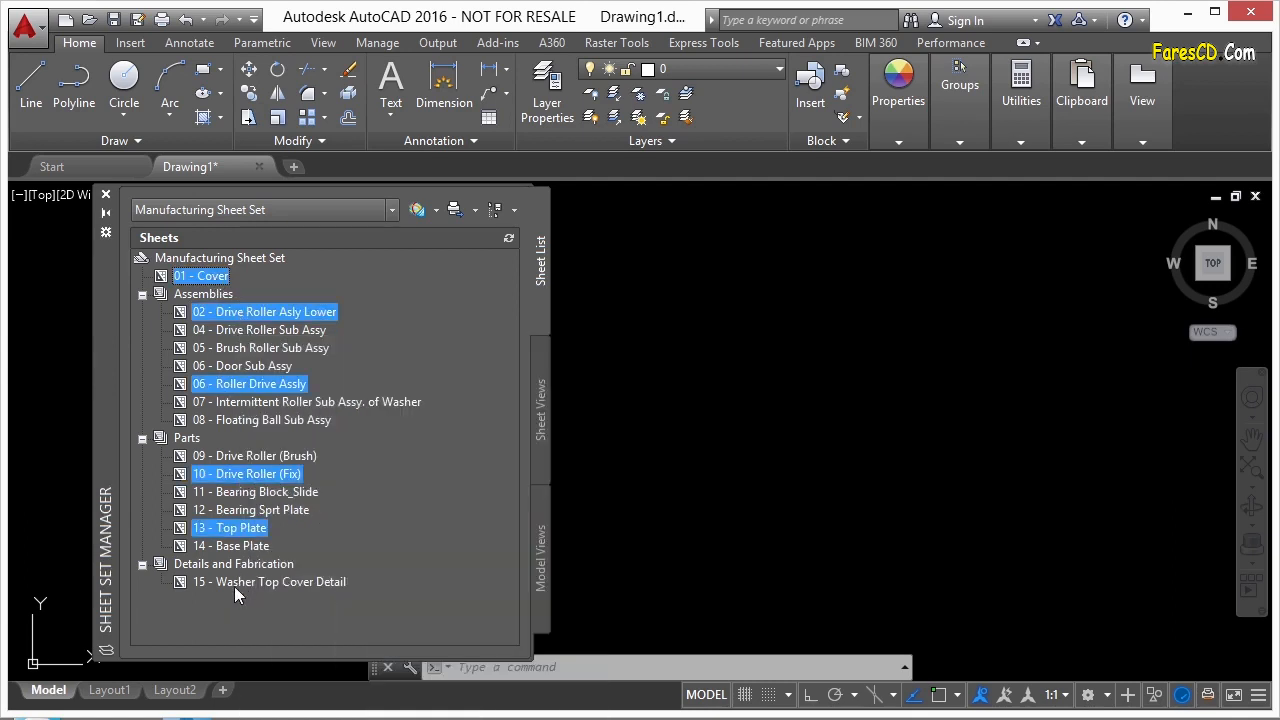
left_click(234, 583, "ctrl")
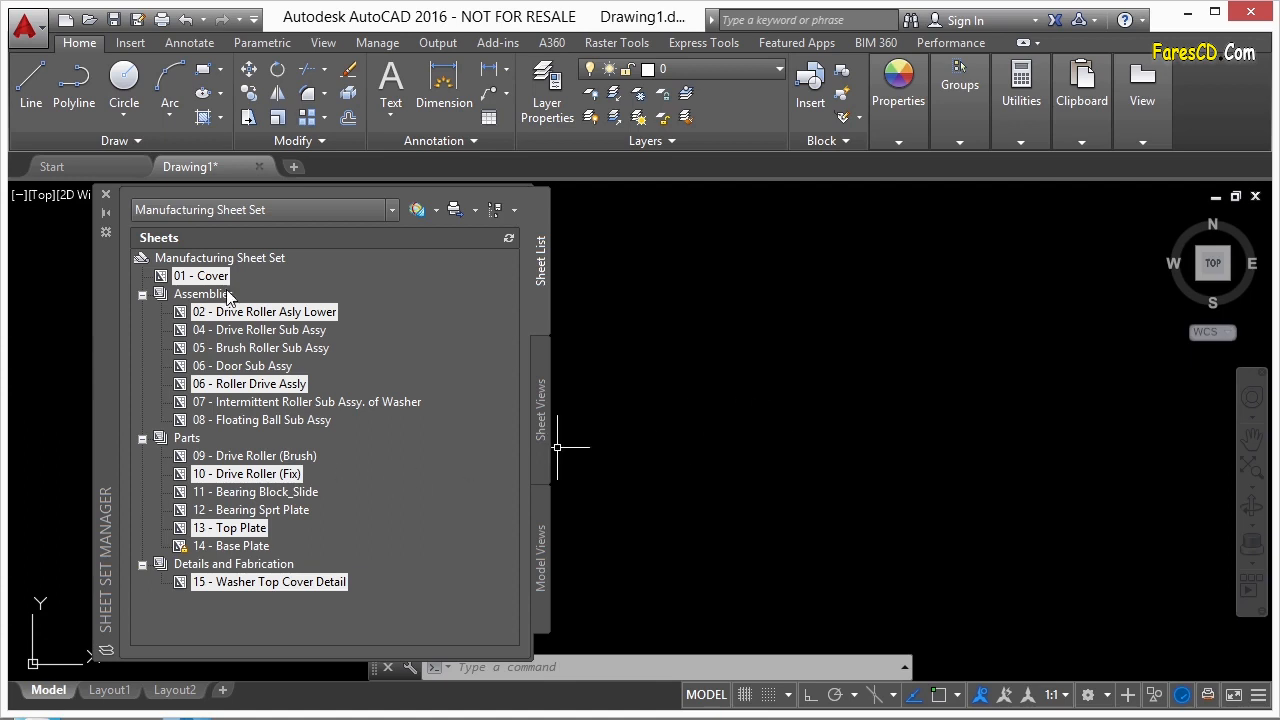
- Review the sheet set's Setup1 and ISOA3 page setups in the Page Setup Manager, close it and dismiss the publish job notification
right_click(291, 382)
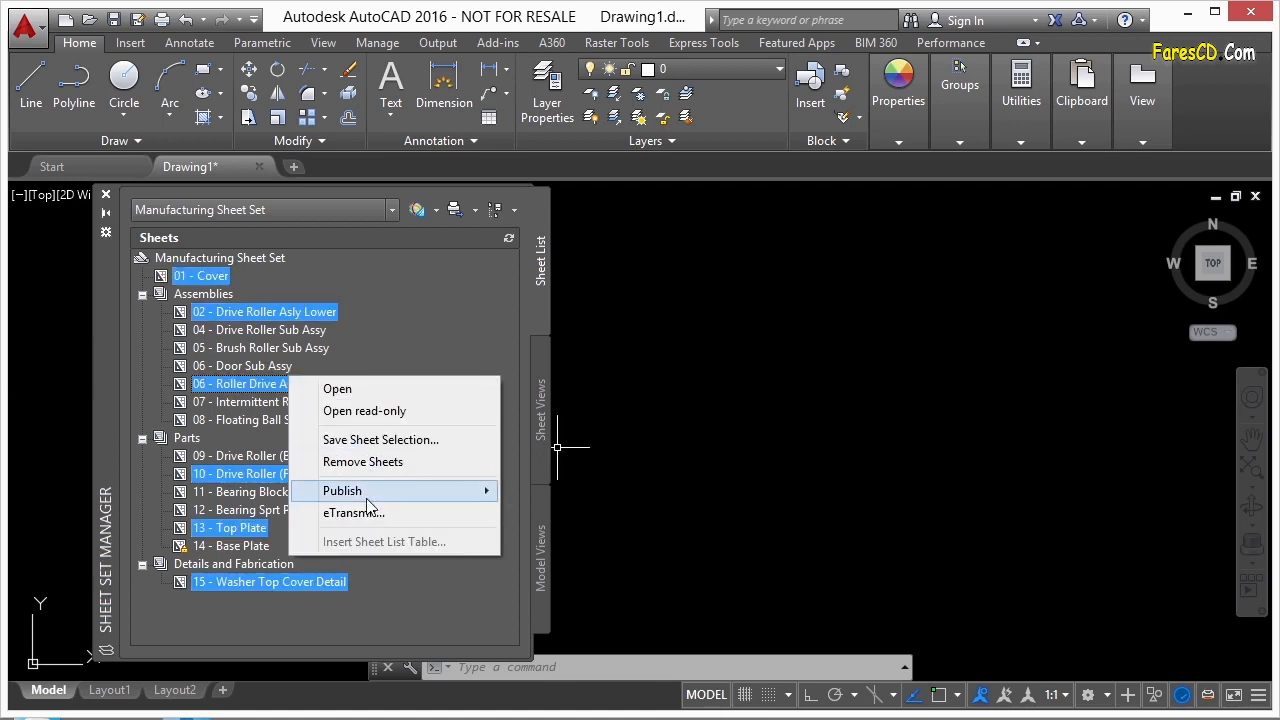
mouse_move(368, 496)
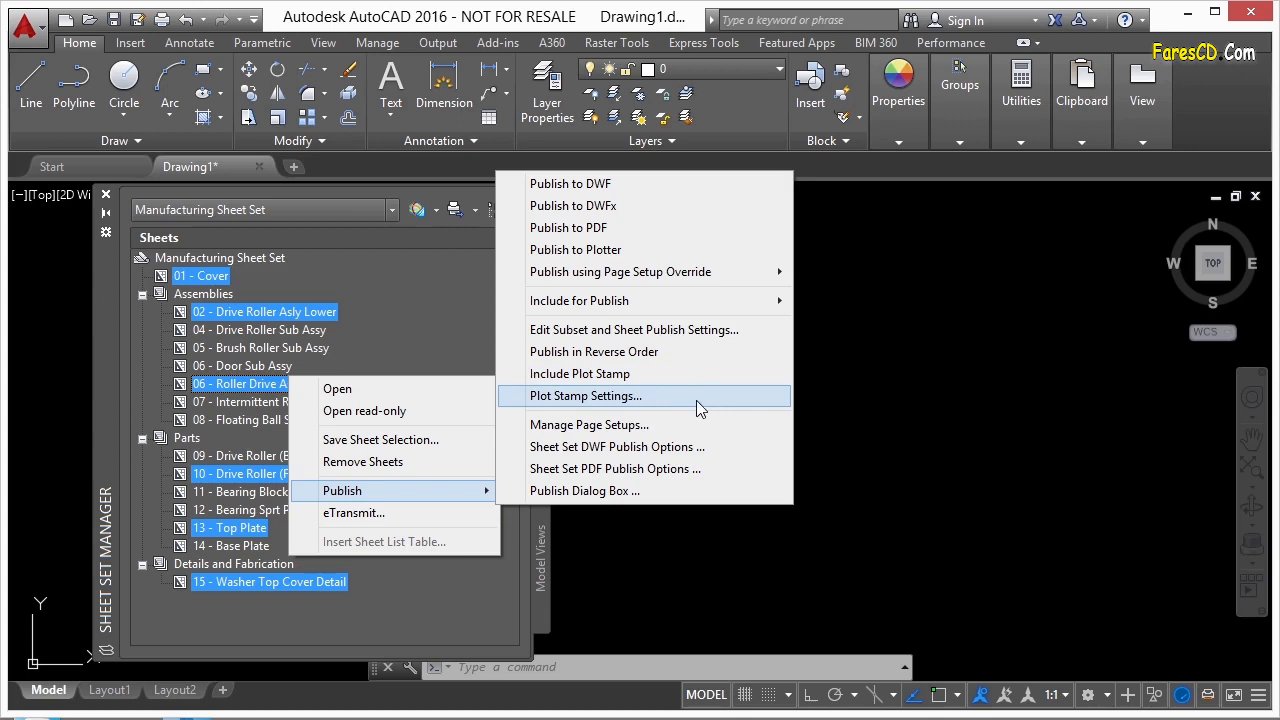
left_click(624, 426)
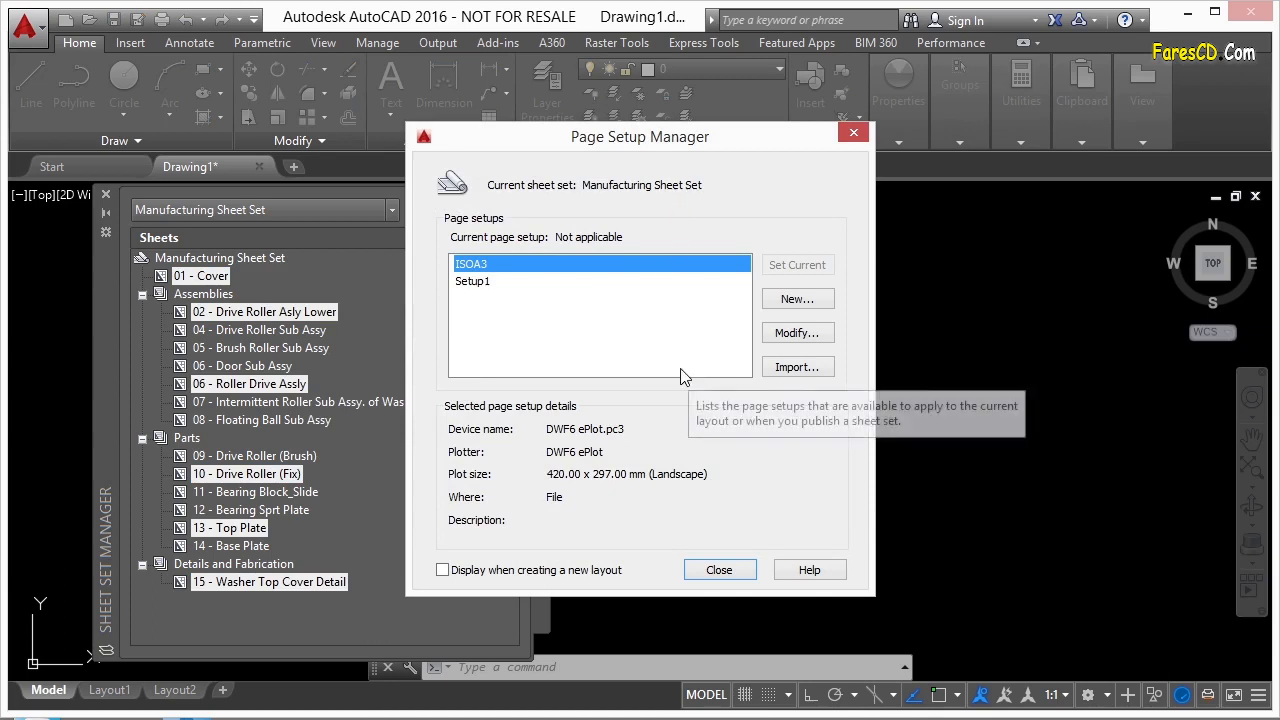
left_click(468, 283)
left_click(480, 266)
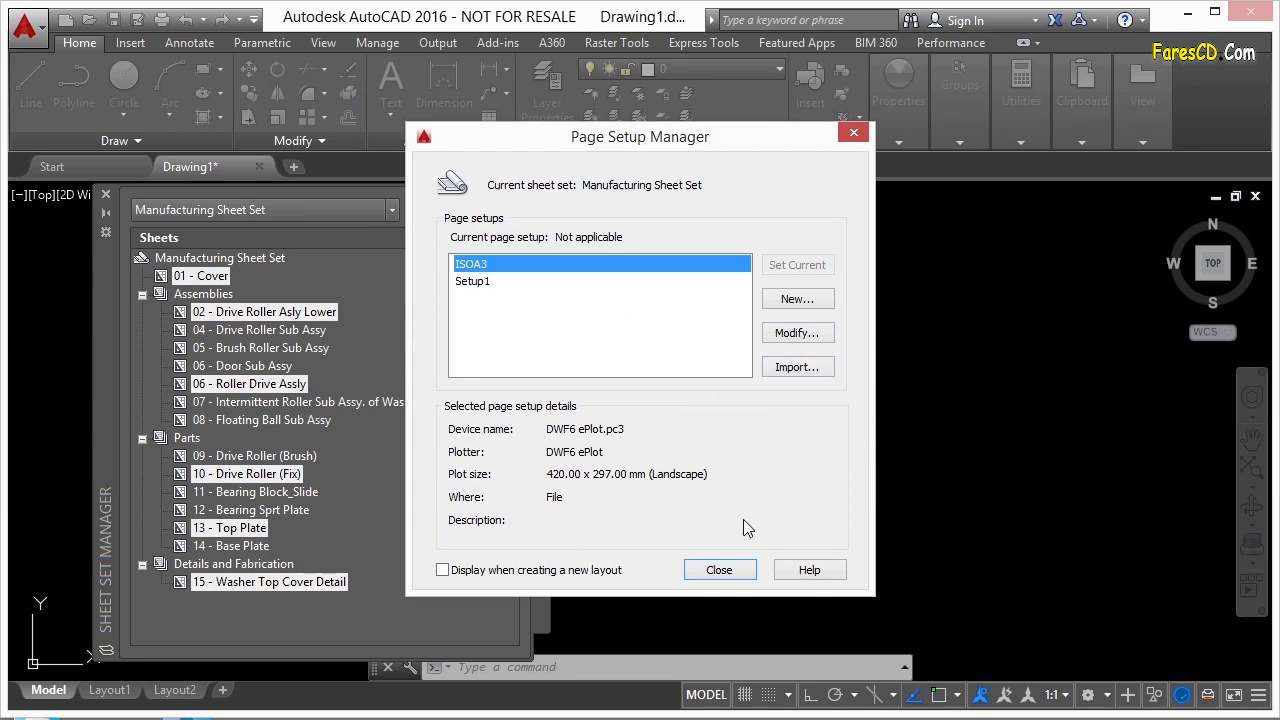
left_click(720, 569)
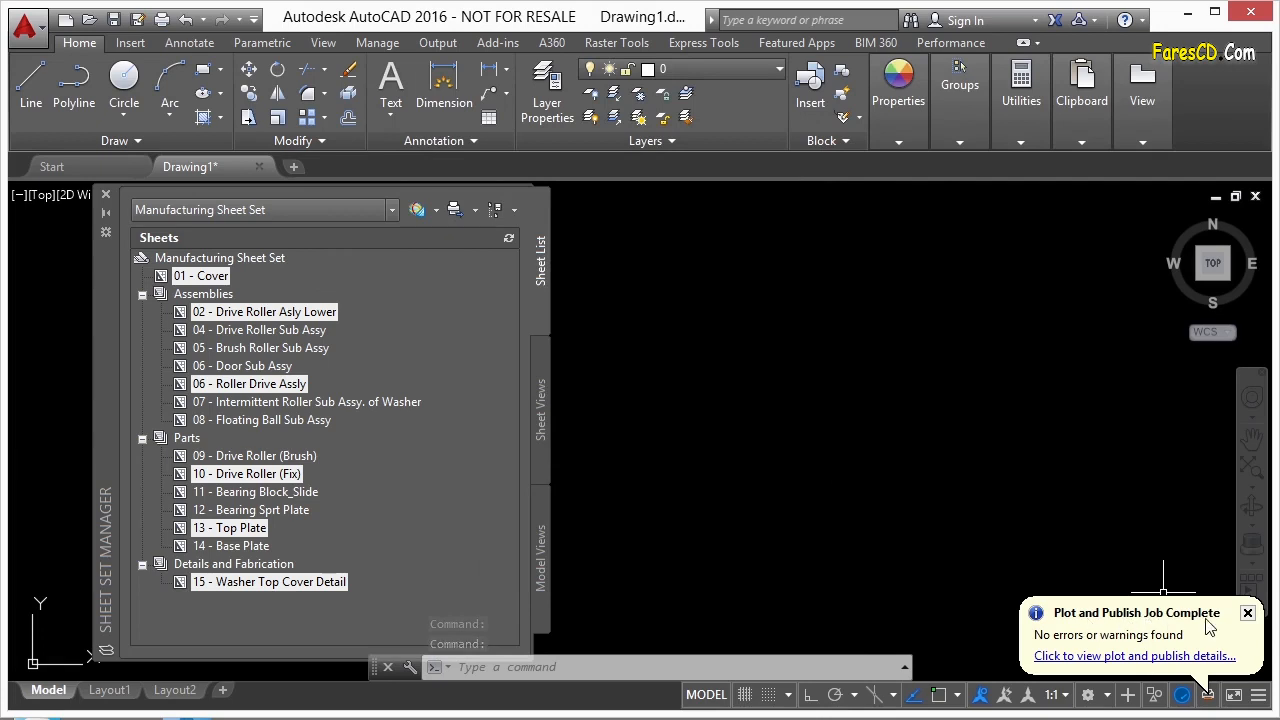
left_click(1249, 614)
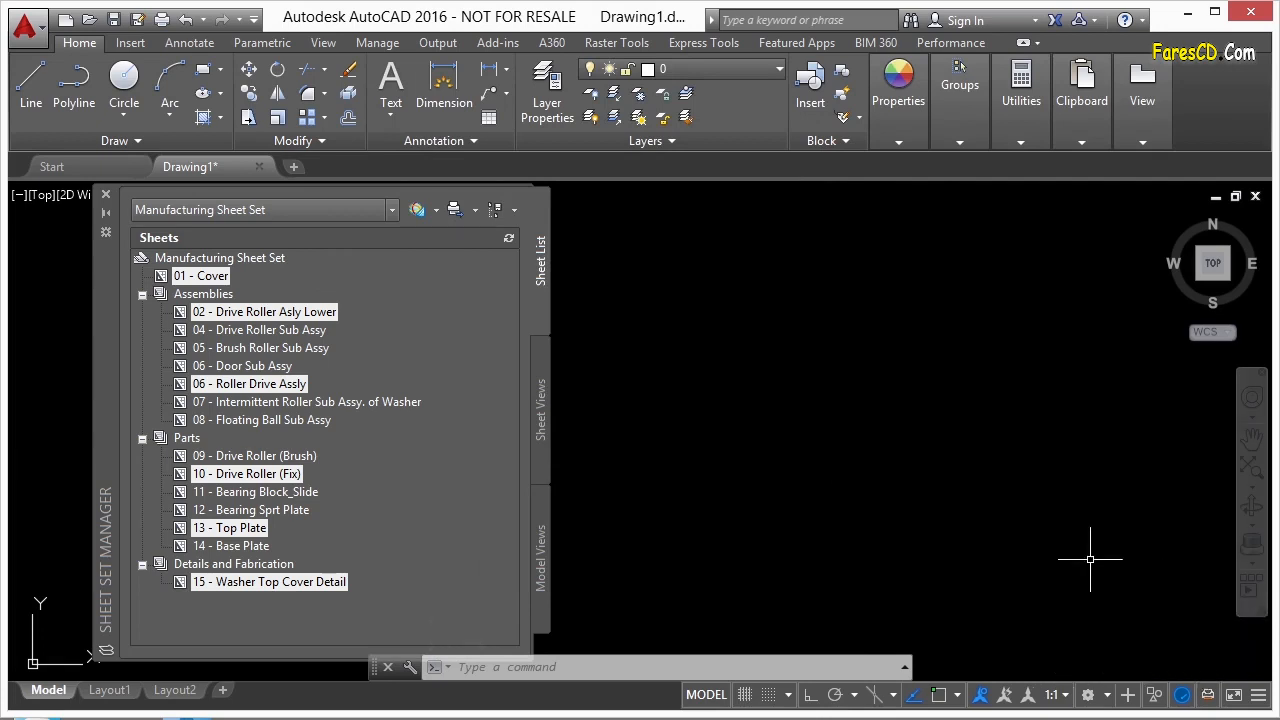
- Review the selected sheets and output options in the Publish dialog, and leave it without publishing
right_click(296, 386)
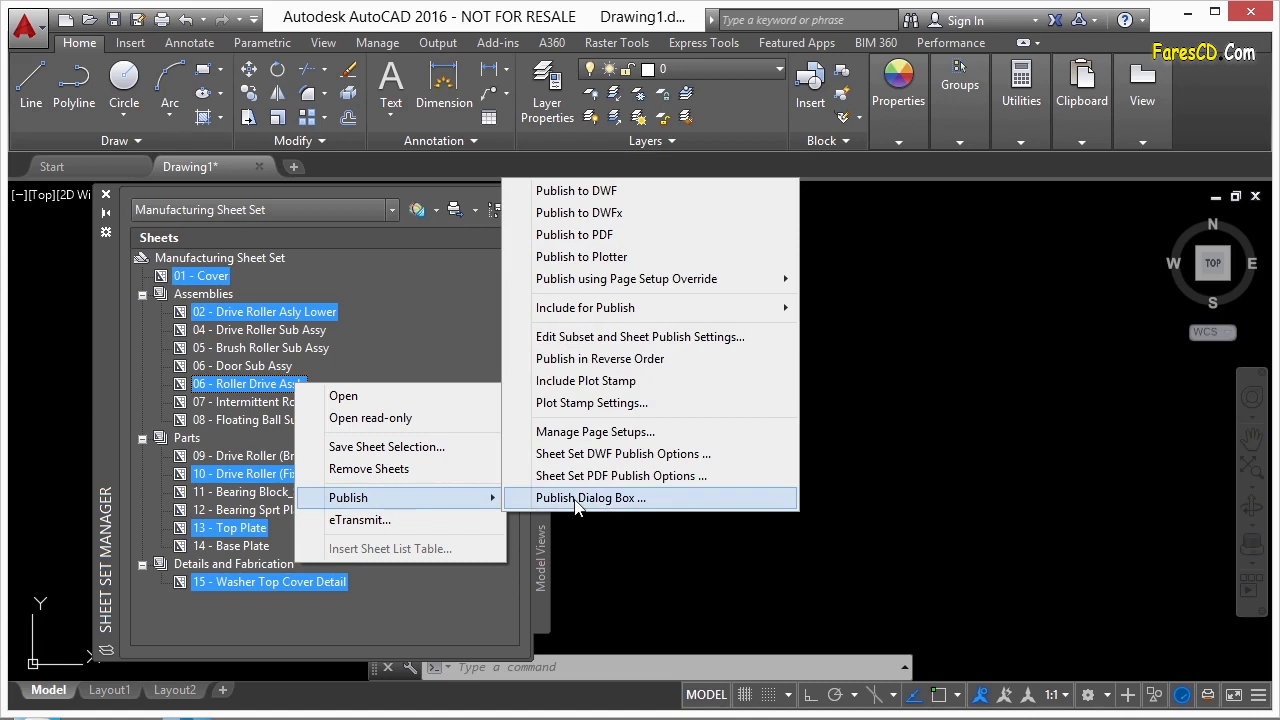
left_click(638, 500)
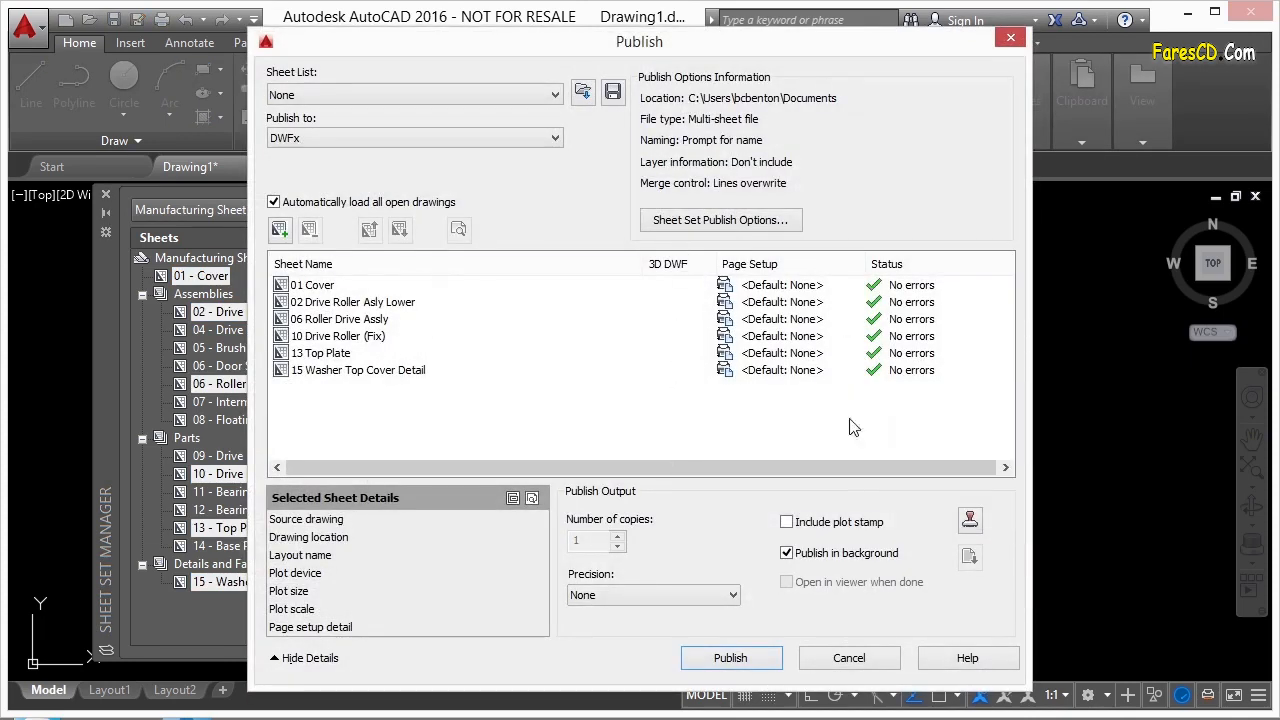
left_click(849, 660)
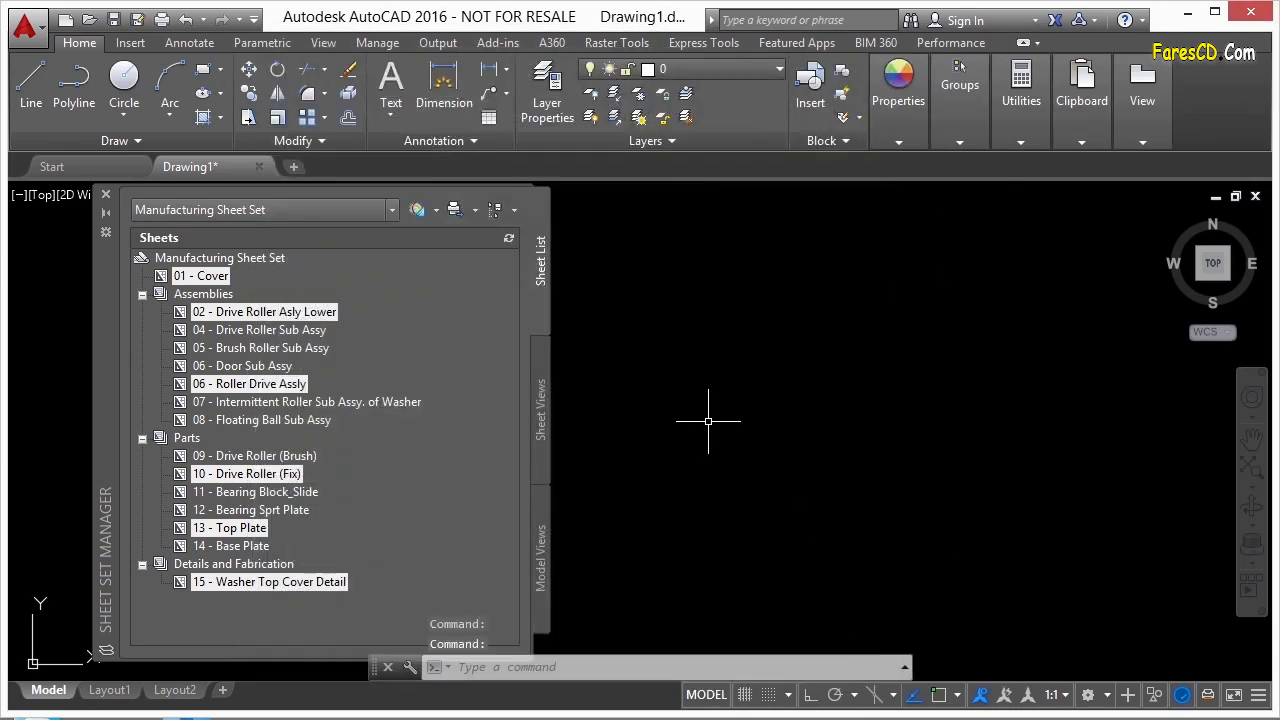